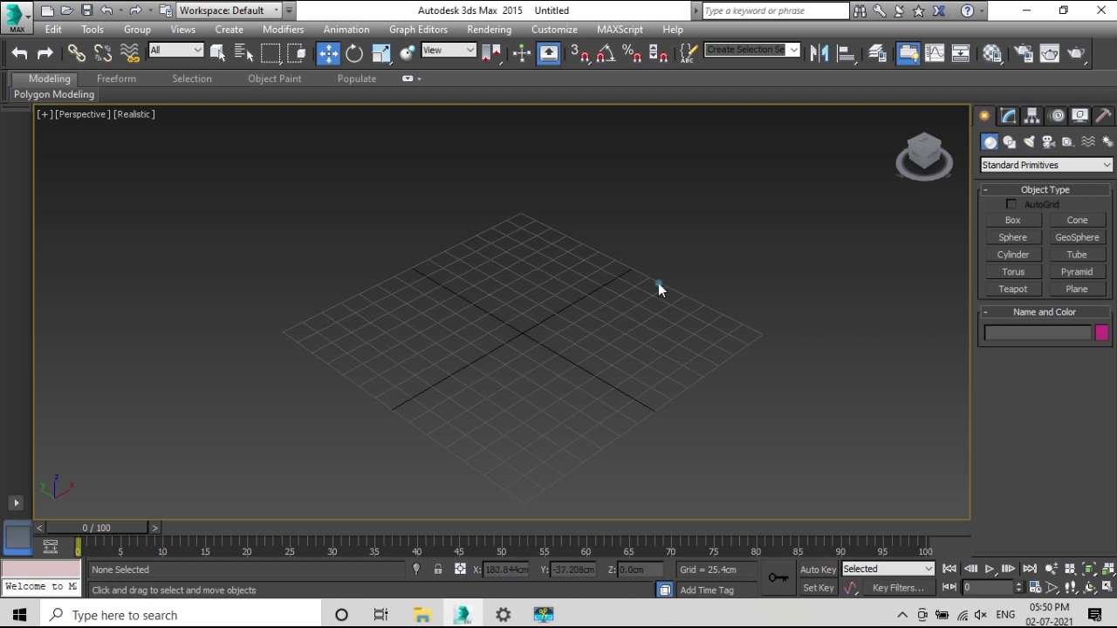
pyautogui.click(1038, 167)
pyautogui.click(1037, 169)
pyautogui.click(1010, 224)
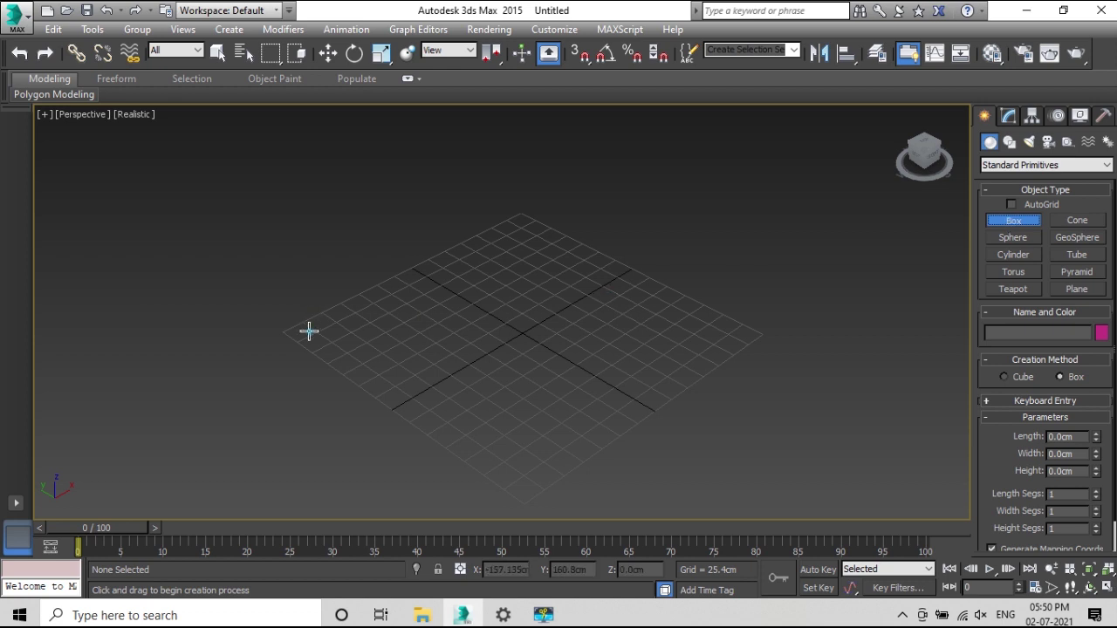
pyautogui.moveTo(306, 331); pyautogui.dragTo(740, 327)
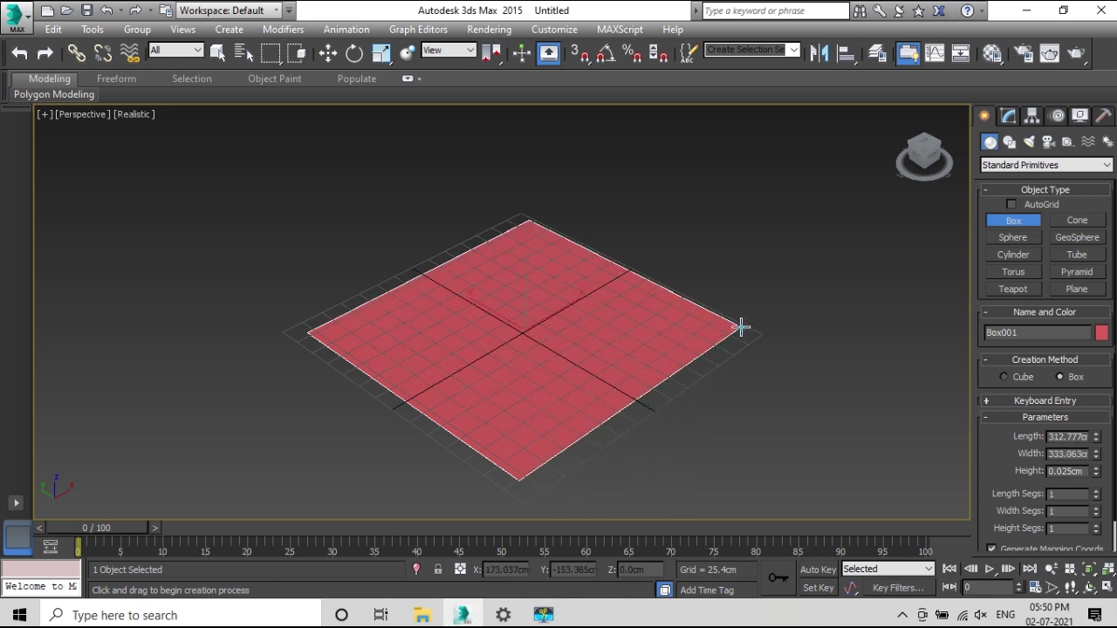
pyautogui.click(737, 168)
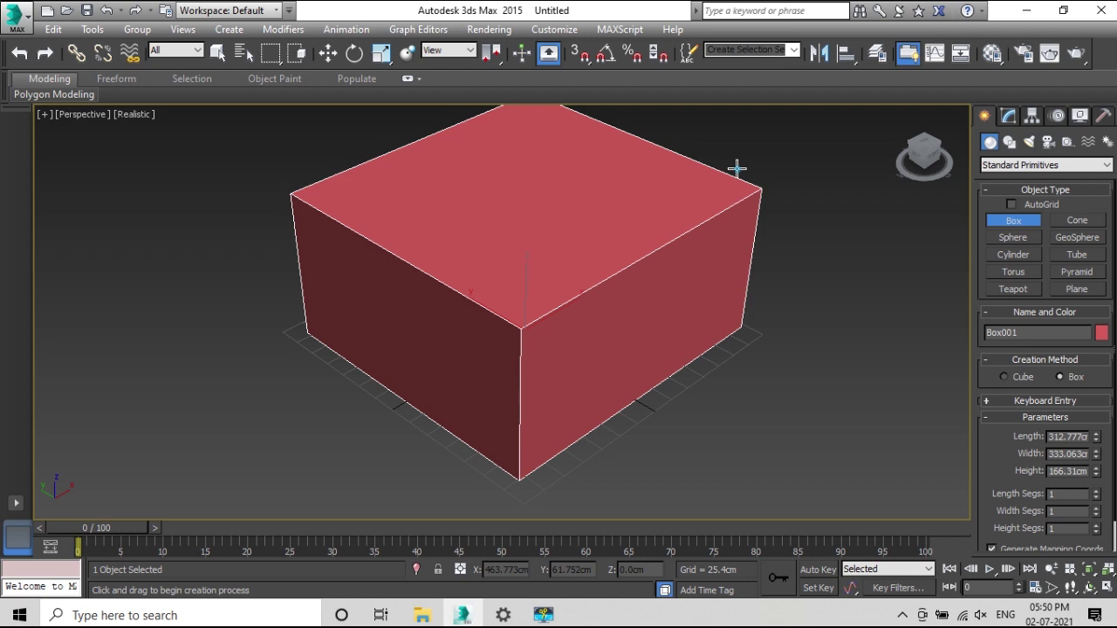
pyautogui.press('w')
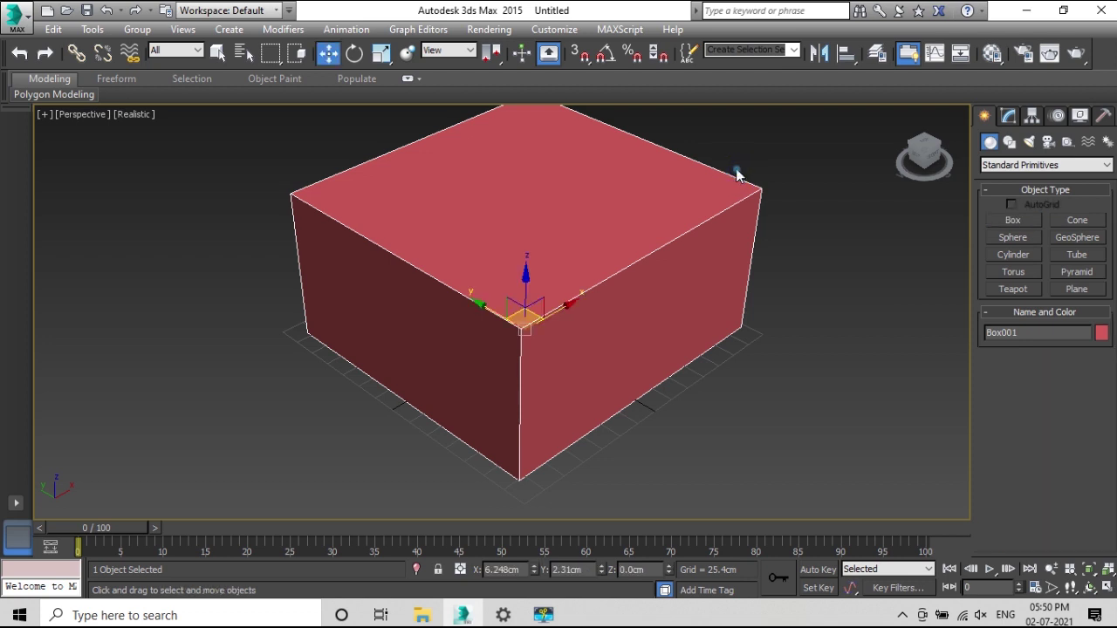
pyautogui.press('Delete')
# Draw a Standard Primitives box across the grid, about 322 cm long, 300 cm wide and 211 cm high
pyautogui.click(1009, 223)
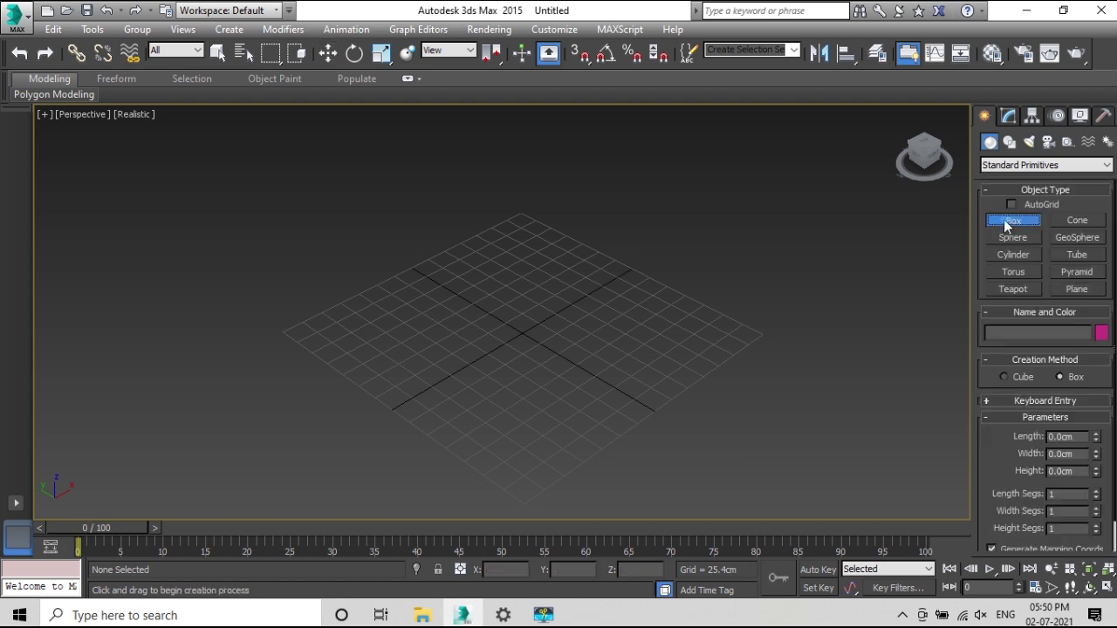
pyautogui.click(333, 322)
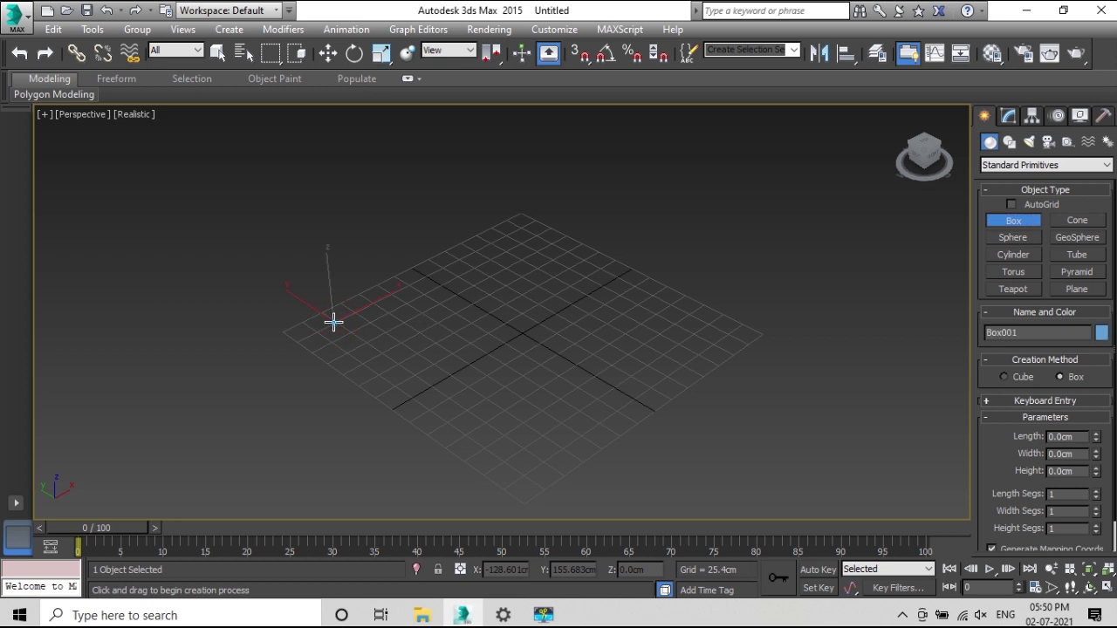
pyautogui.moveTo(333, 322); pyautogui.dragTo(750, 332)
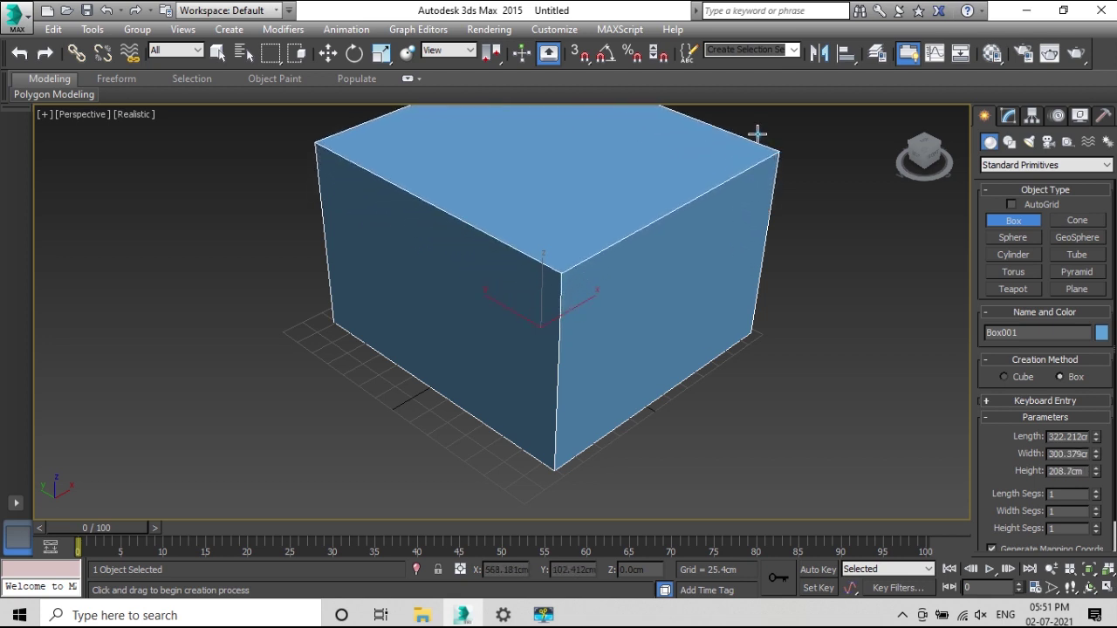
pyautogui.click(758, 132)
pyautogui.press('w')
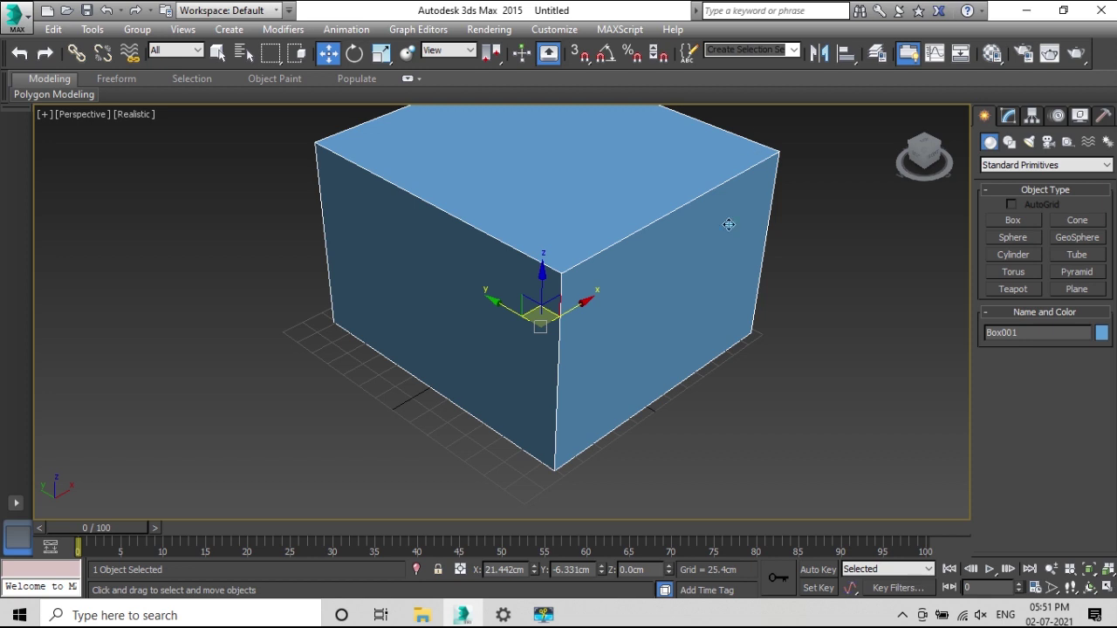
# Move the box along the Y axis off the grid, to about Y 404 cm
pyautogui.scroll(-3, 583, 327)
pyautogui.click(449, 400)
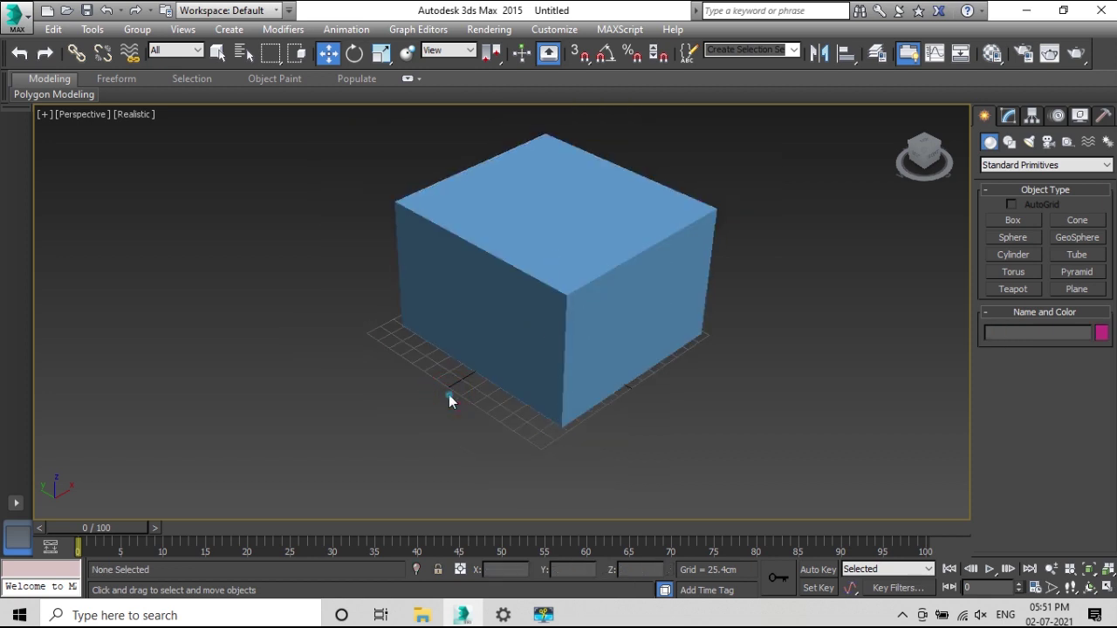
pyautogui.click(543, 307)
pyautogui.moveTo(504, 310); pyautogui.dragTo(331, 229)
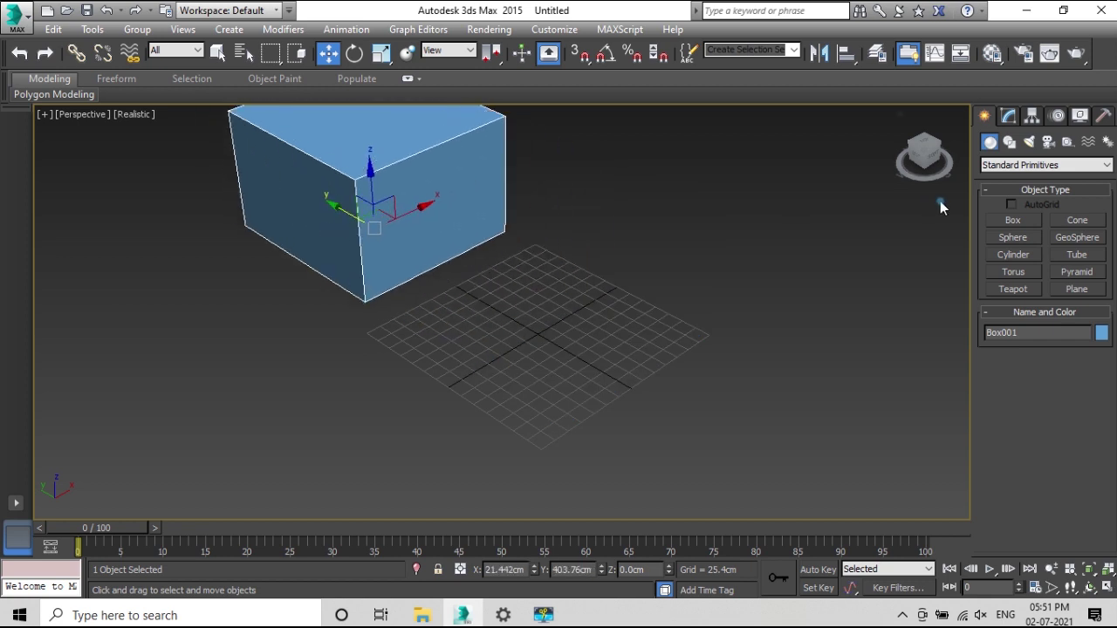
# Create a pointed cone at the grid centre, about 143 cm in base radius and 342 cm high
pyautogui.click(1077, 220)
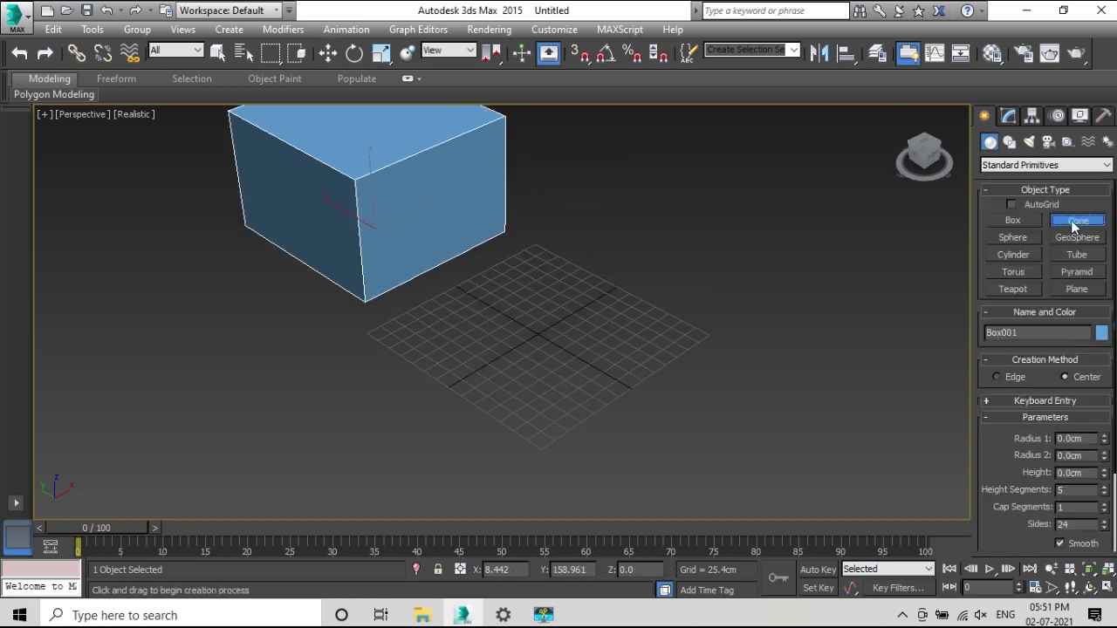
pyautogui.click(536, 333)
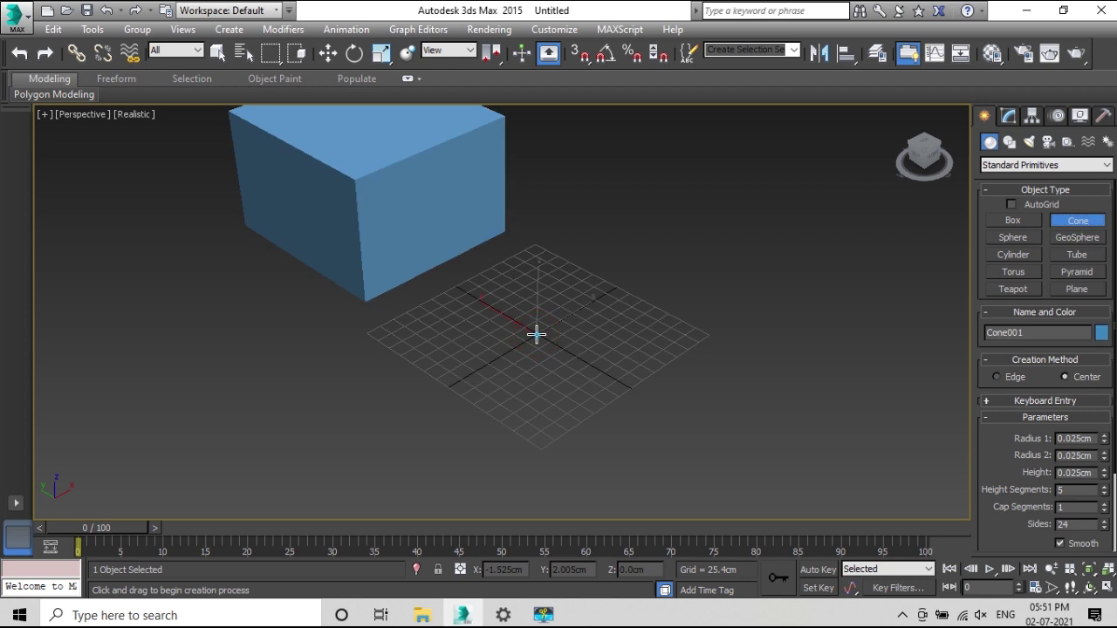
pyautogui.rightClick(535, 333)
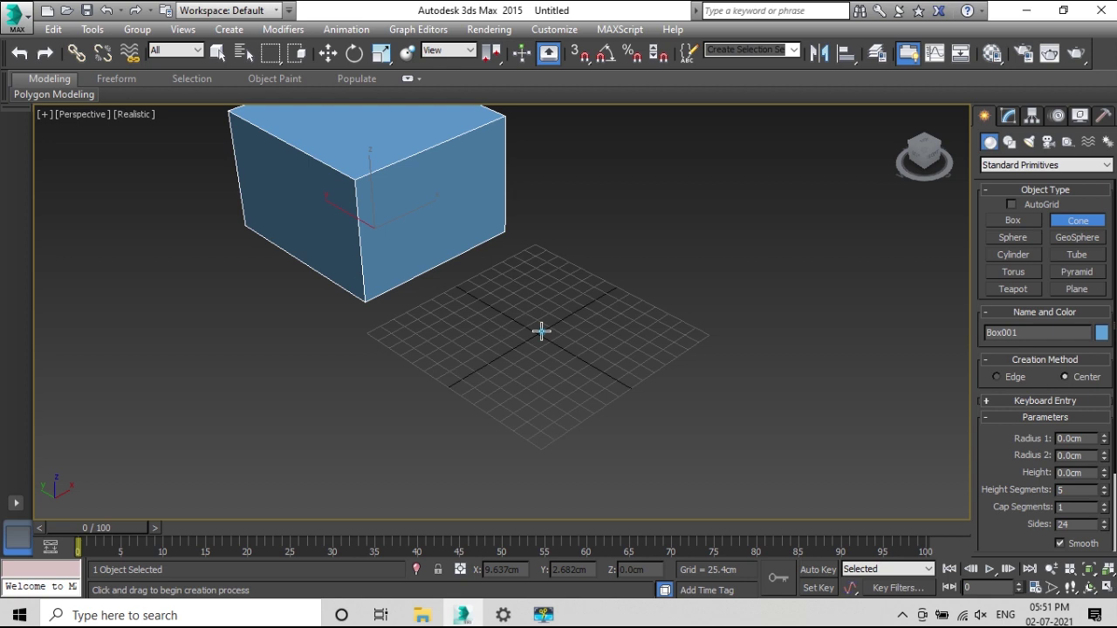
pyautogui.click(537, 332)
pyautogui.moveTo(538, 333); pyautogui.dragTo(602, 381)
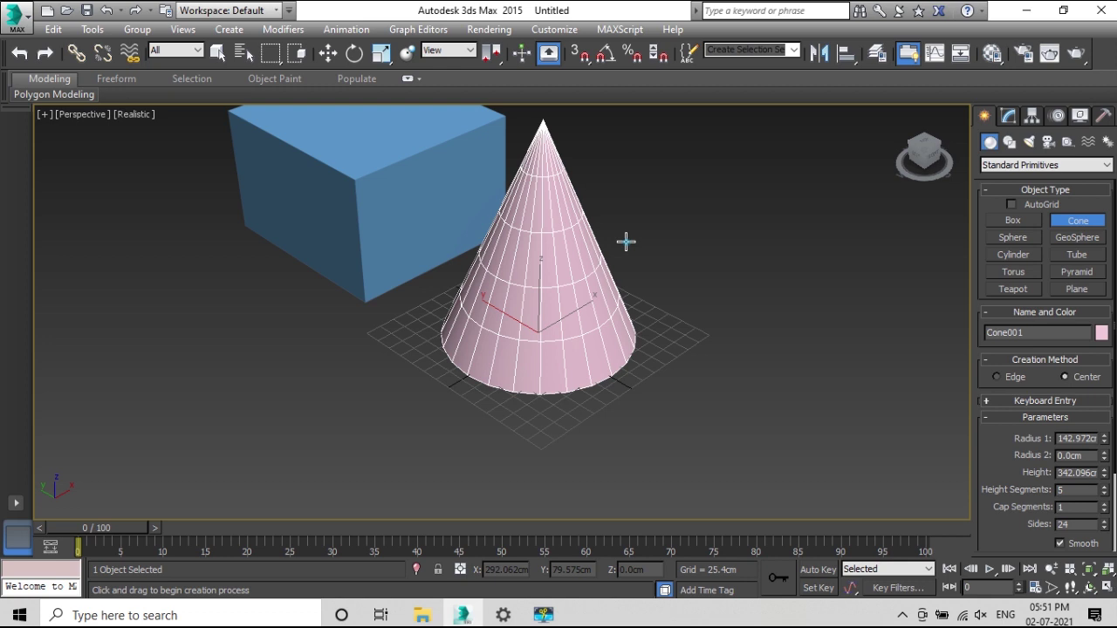
pyautogui.press('w')
pyautogui.click(669, 288)
# Create a sphere beside the cone, on the side away from the box
pyautogui.keyDown('alt'); pyautogui.moveTo(549, 348); pyautogui.dragTo(540, 293, button='middle'); pyautogui.keyUp('alt')
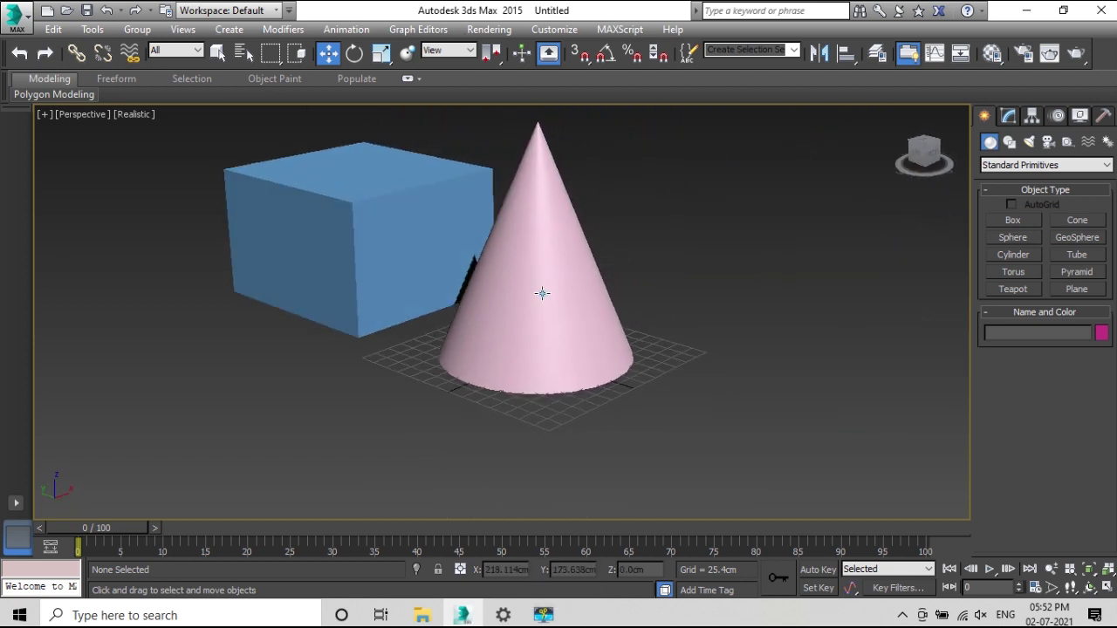
pyautogui.click(386, 227)
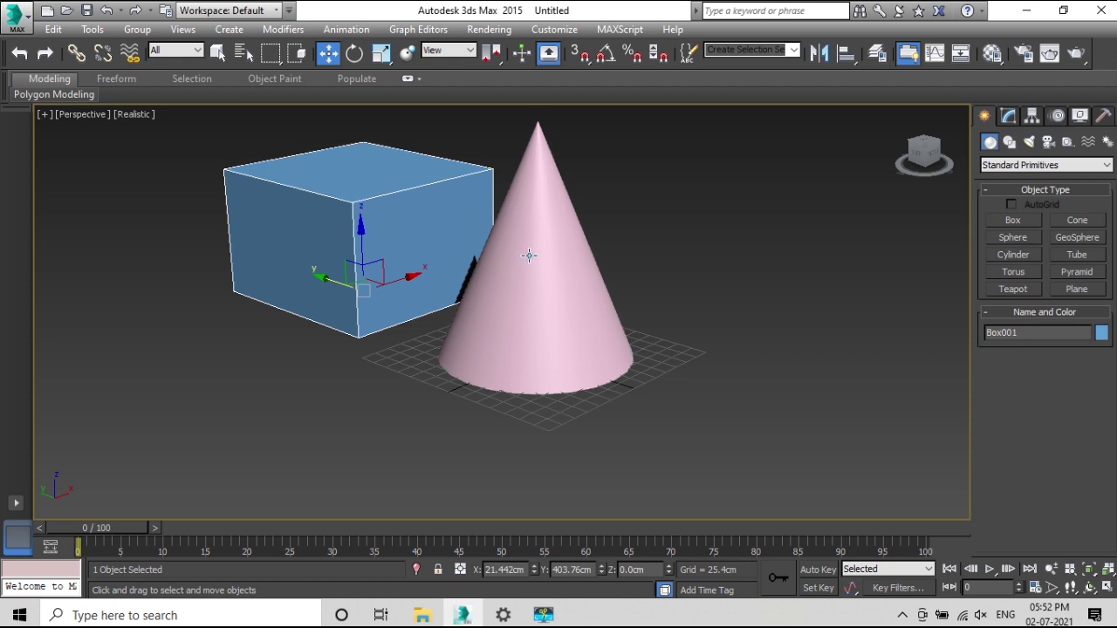
pyautogui.click(1017, 237)
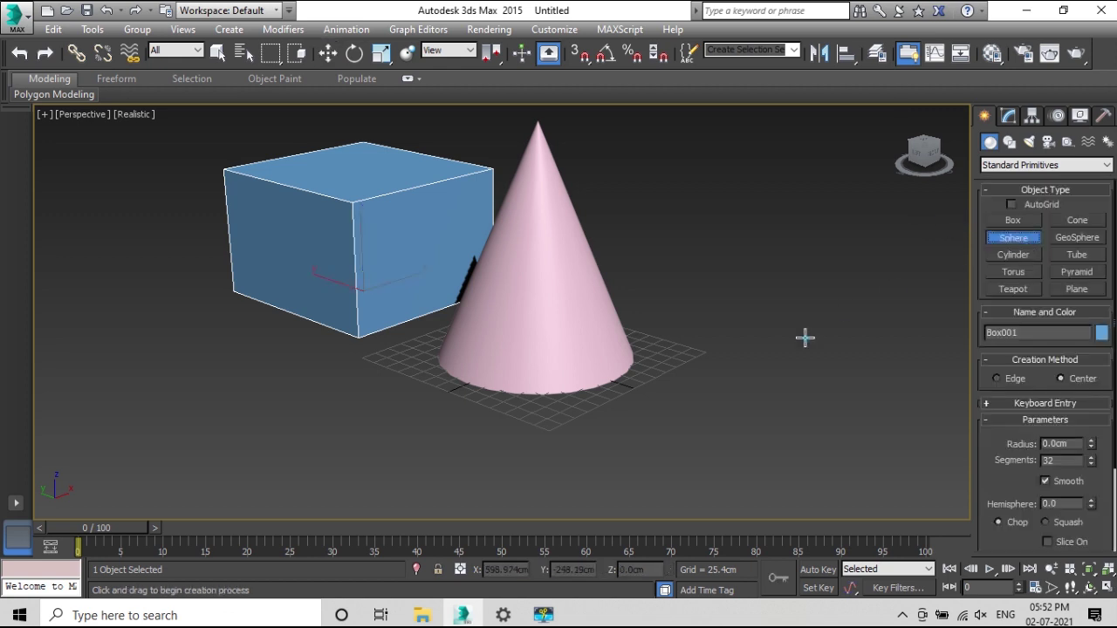
pyautogui.moveTo(717, 345); pyautogui.dragTo(803, 376)
pyautogui.press('w')
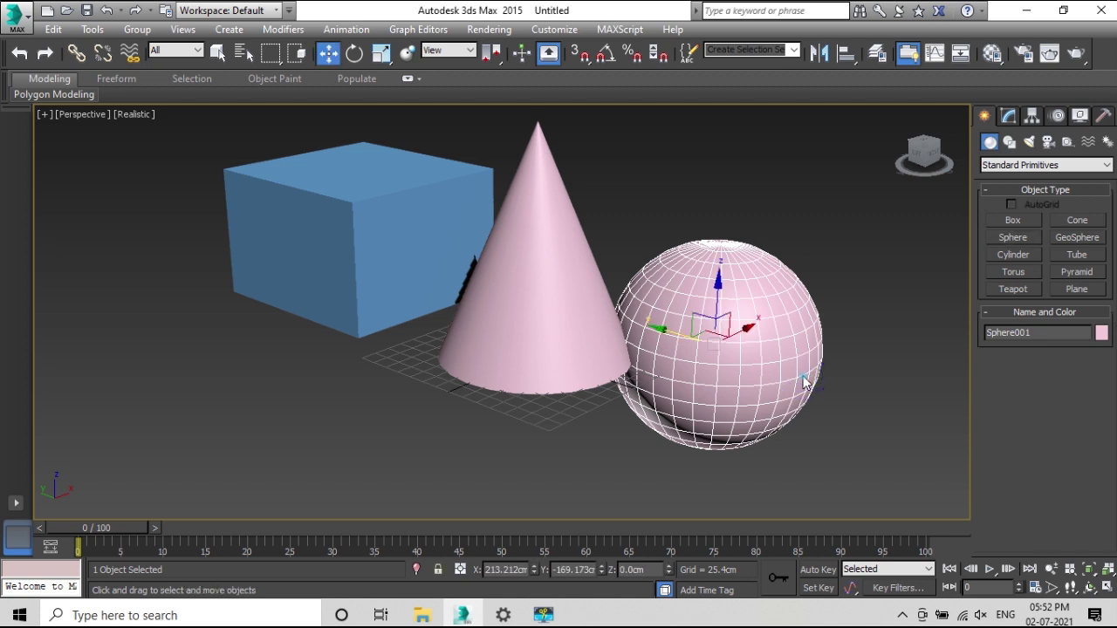
# Create a GeoSphere with a radius of about 133 cm in front of the box
pyautogui.click(1082, 237)
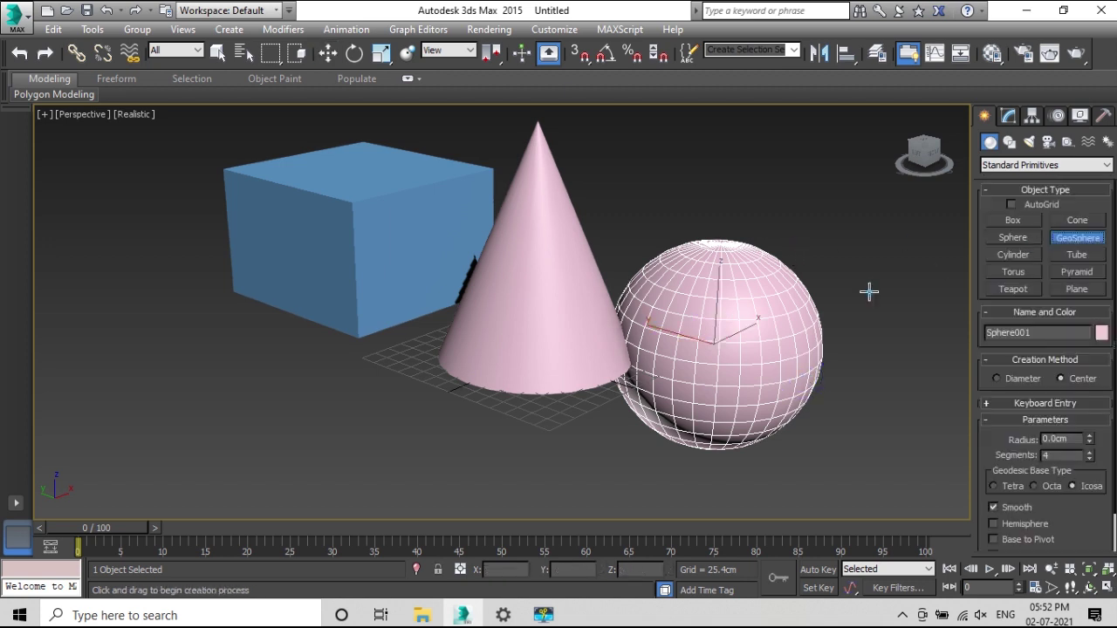
pyautogui.moveTo(276, 380); pyautogui.dragTo(333, 400)
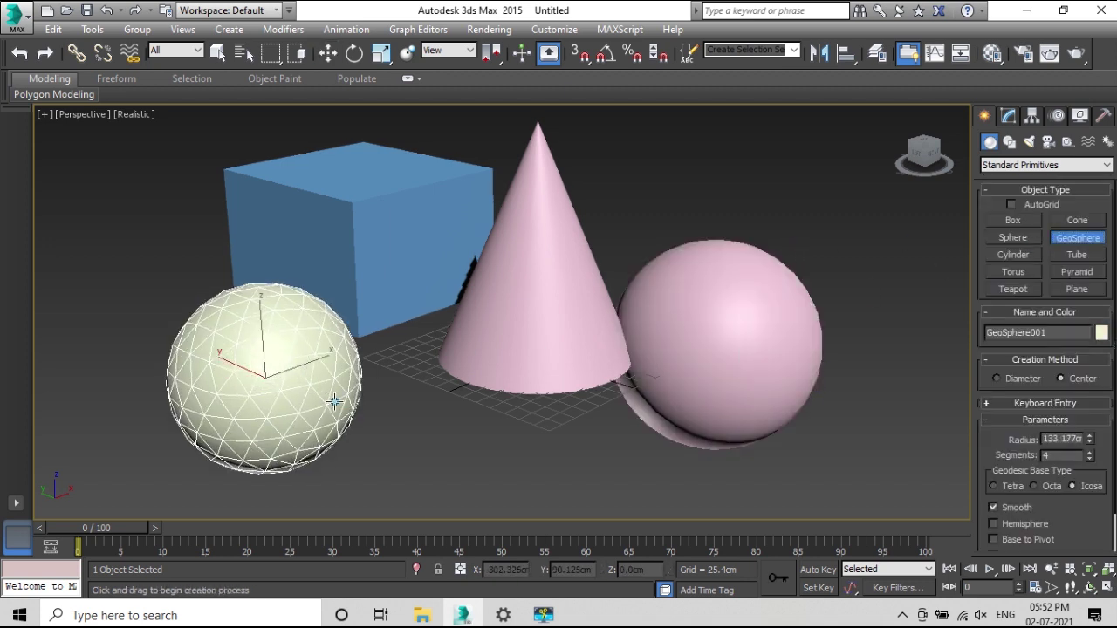
pyautogui.press('w')
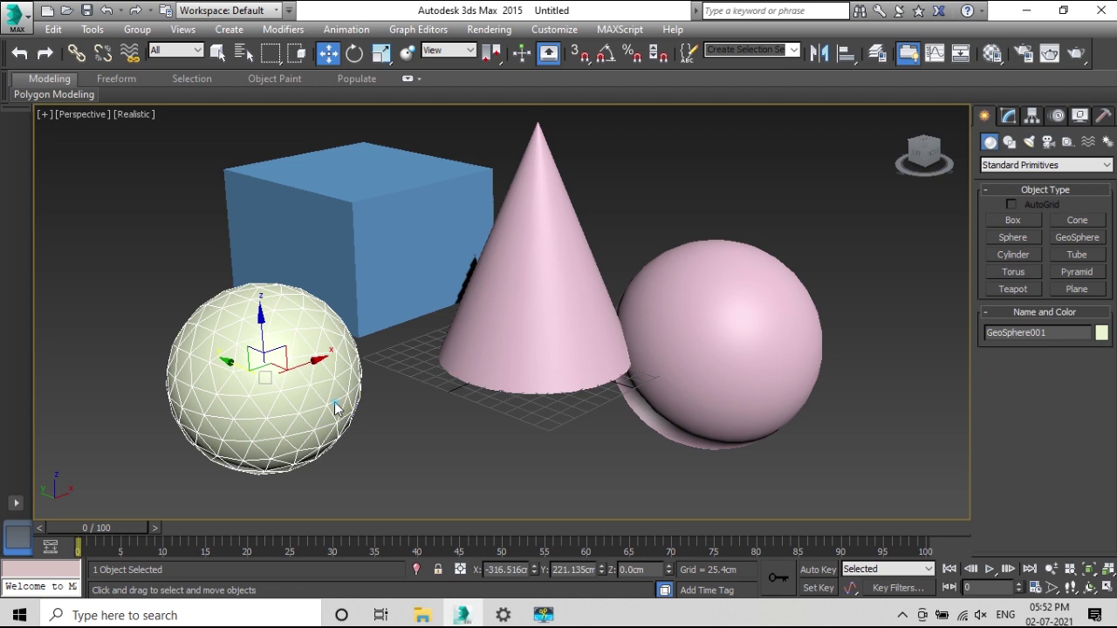
# Create a tall cylinder with a radius of about 66 cm in front of the cone, between the two spheres
pyautogui.click(1012, 254)
pyautogui.moveTo(476, 460); pyautogui.dragTo(532, 460)
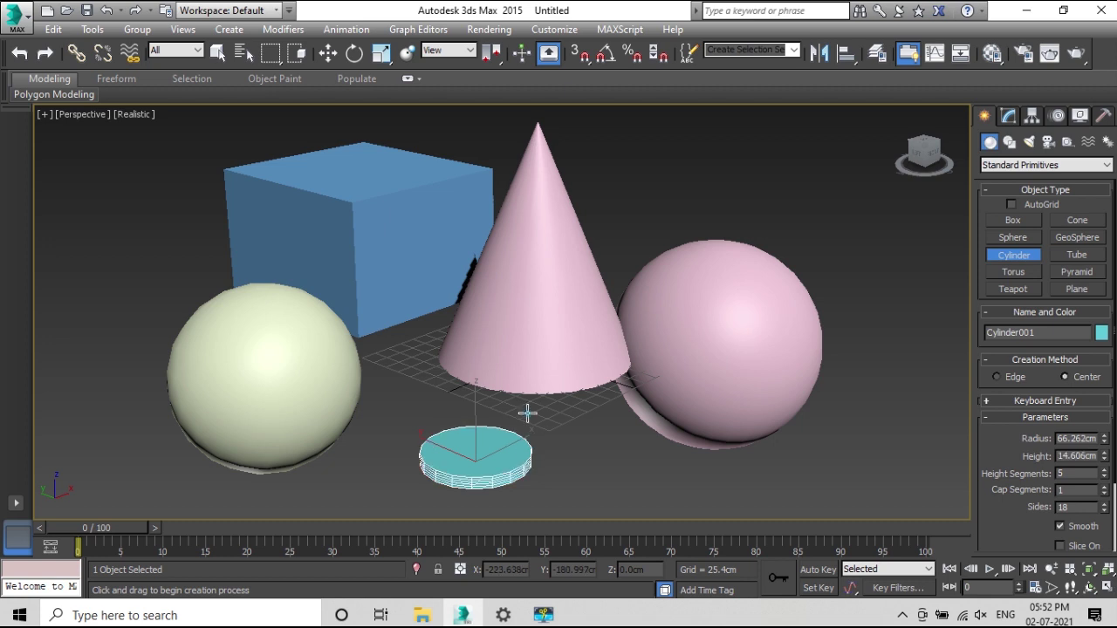
pyautogui.click(512, 214)
pyautogui.press('w')
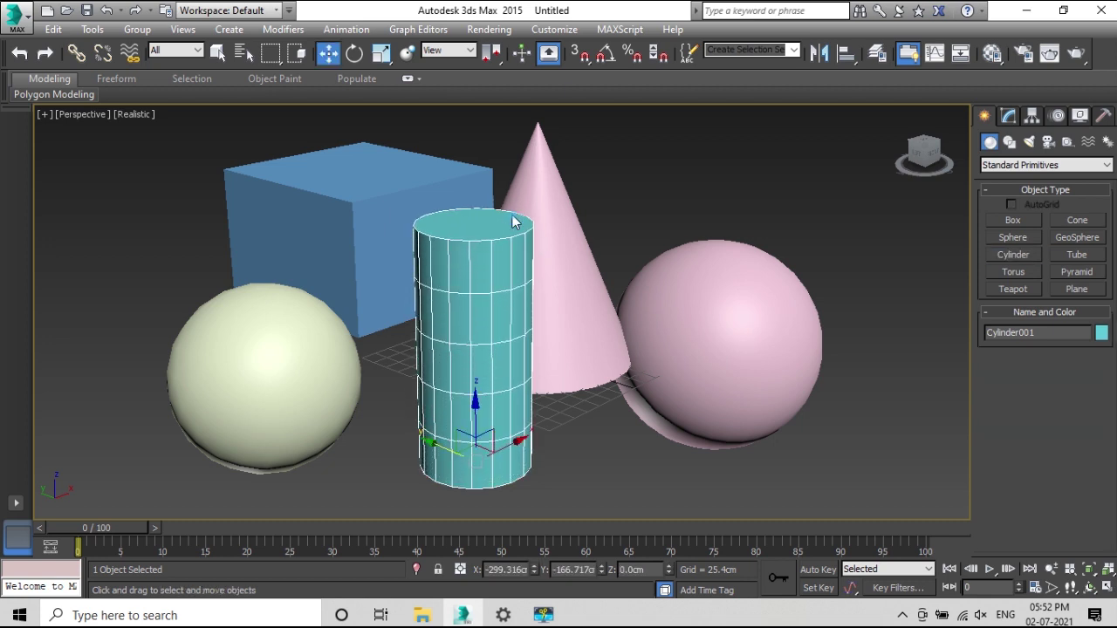
pyautogui.click(678, 207)
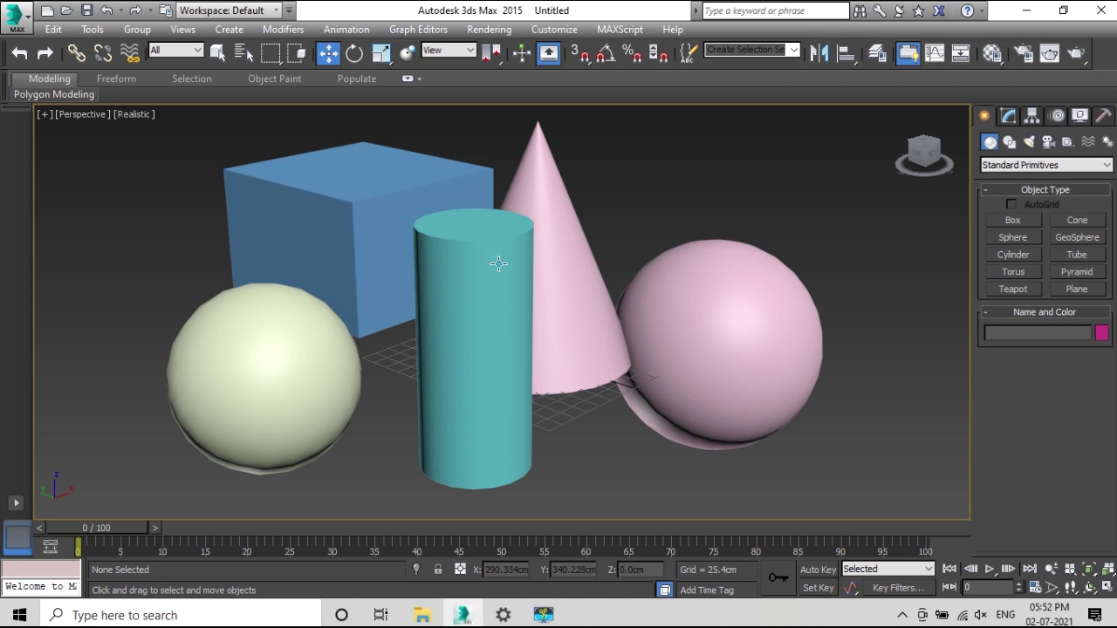
# Create a tall tube beside the cylinder with radii of about 45 cm and 65 cm
pyautogui.click(1082, 255)
pyautogui.moveTo(617, 480); pyautogui.dragTo(695, 471)
pyautogui.click(685, 476)
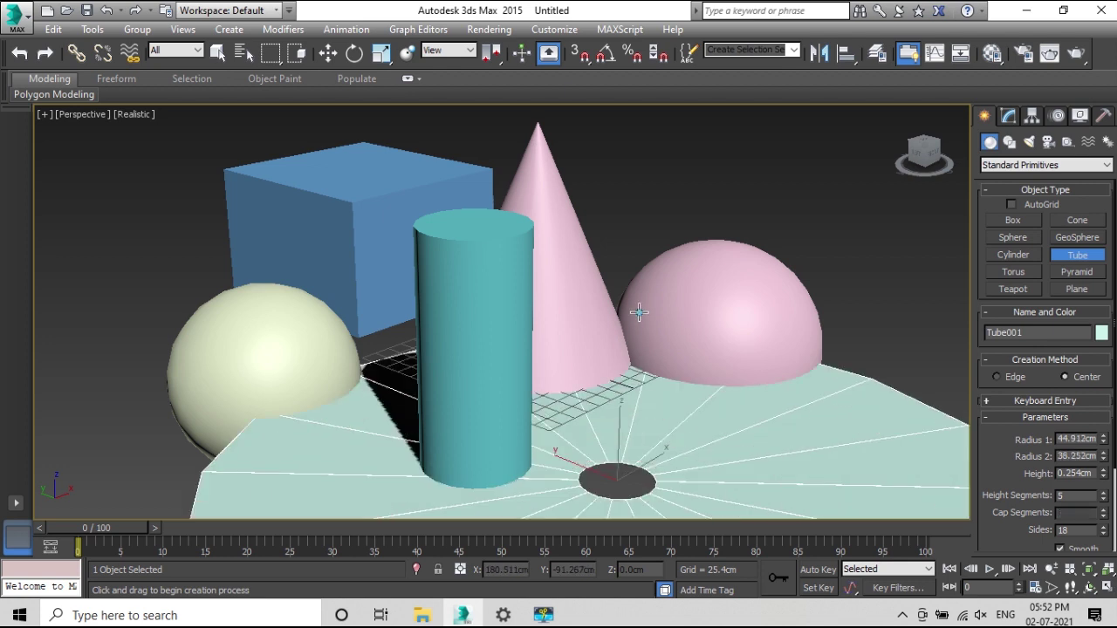
pyautogui.click(652, 460)
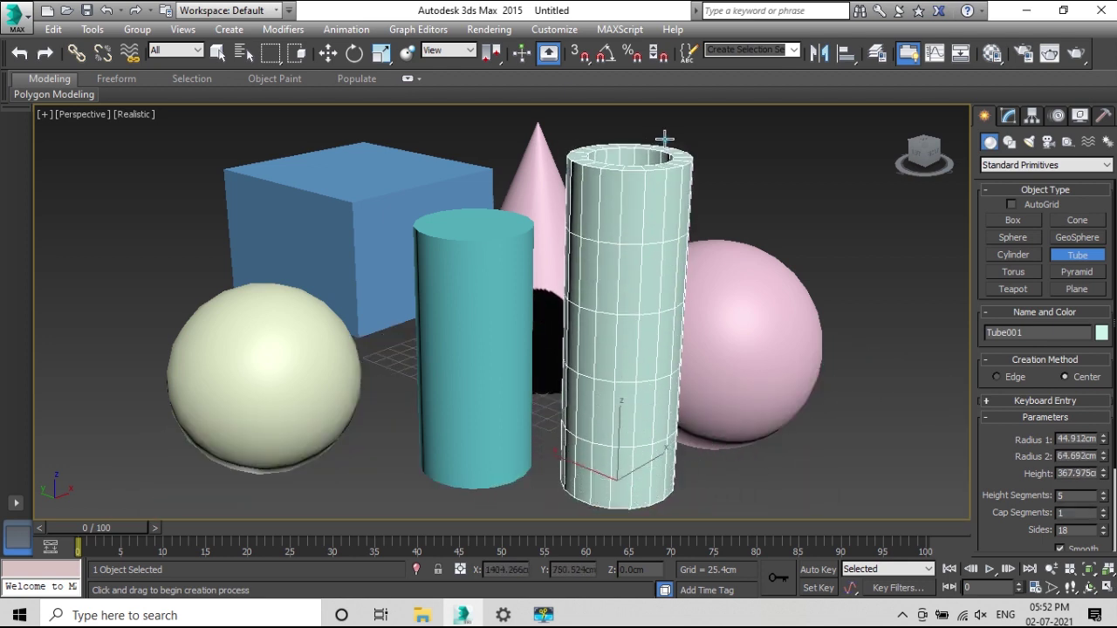
pyautogui.click(665, 138)
# Create a thick torus and place it in the open space in front of the GeoSphere
pyautogui.click(1014, 272)
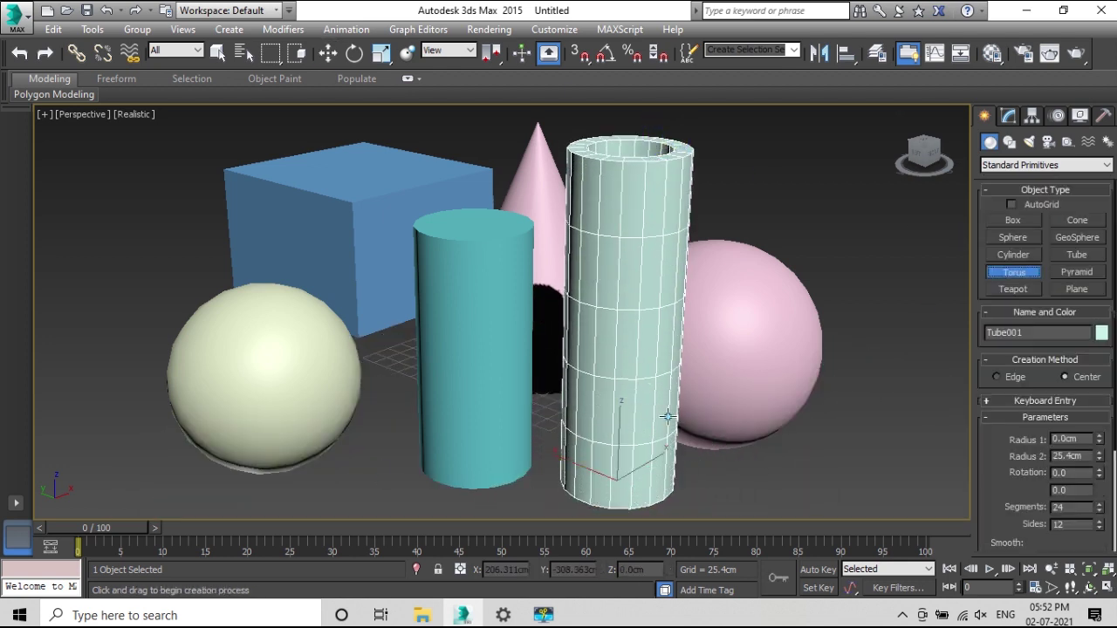
pyautogui.moveTo(327, 474); pyautogui.dragTo(396, 464)
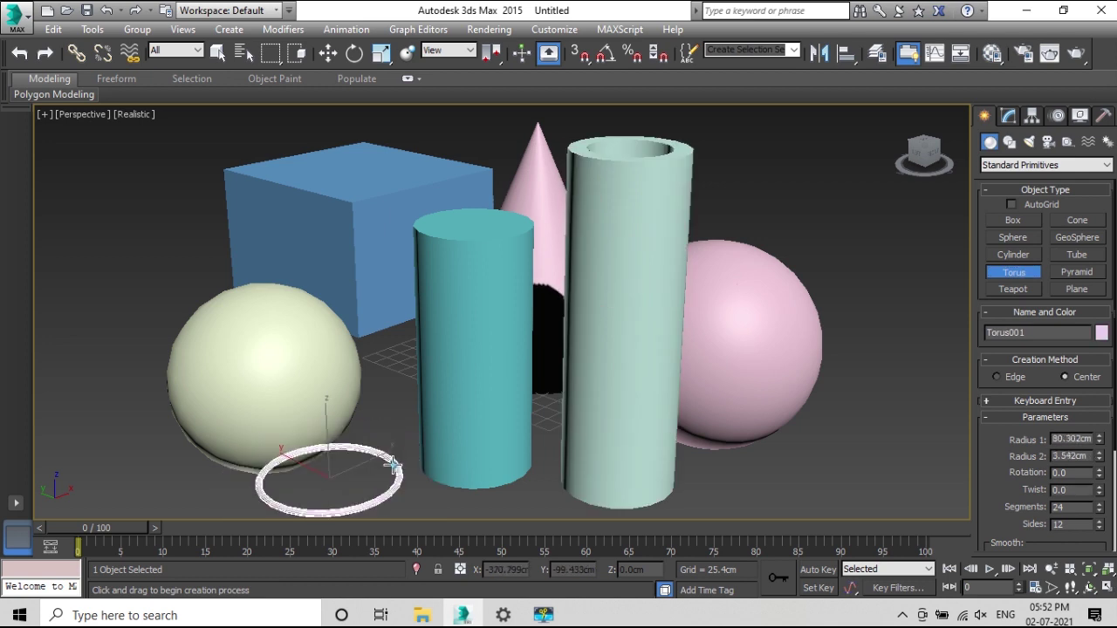
pyautogui.click(416, 403)
pyautogui.rightClick(417, 404)
pyautogui.keyDown('alt'); pyautogui.moveTo(501, 389); pyautogui.dragTo(534, 252, button='middle'); pyautogui.keyUp('alt')
pyautogui.scroll(-3, 462, 311)
pyautogui.moveTo(465, 288); pyautogui.dragTo(344, 331)
pyautogui.click(449, 399)
pyautogui.keyDown('alt'); pyautogui.moveTo(322, 414); pyautogui.dragTo(330, 389, button='middle'); pyautogui.keyUp('alt')
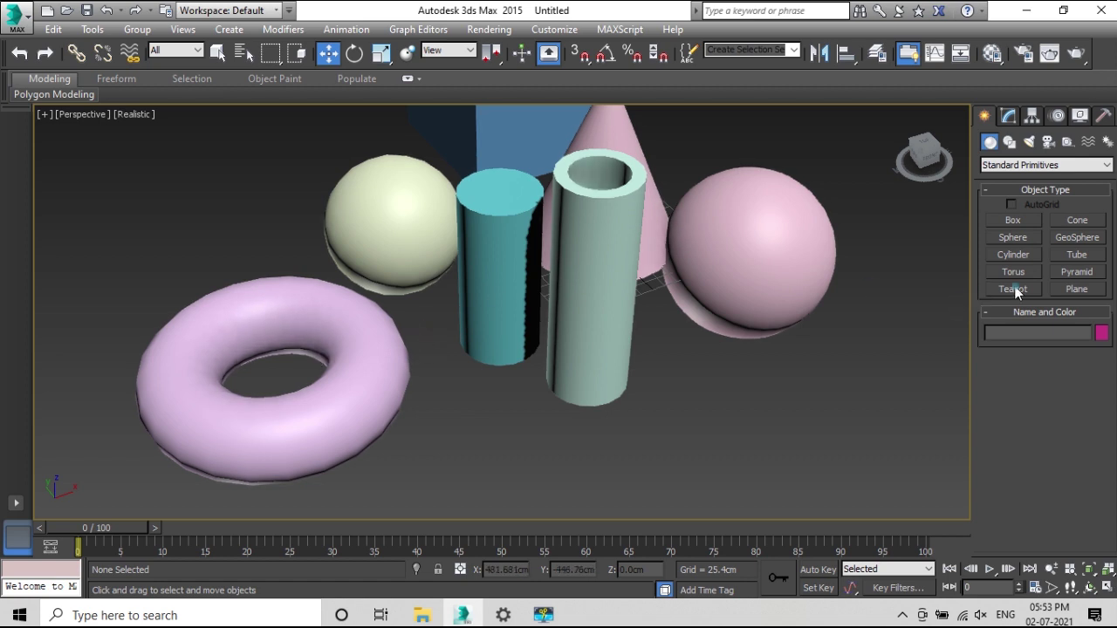
# Create a low pyramid on the ground in front of the tube and the sphere
pyautogui.click(1073, 272)
pyautogui.moveTo(639, 414); pyautogui.dragTo(777, 429)
pyautogui.rightClick(743, 375)
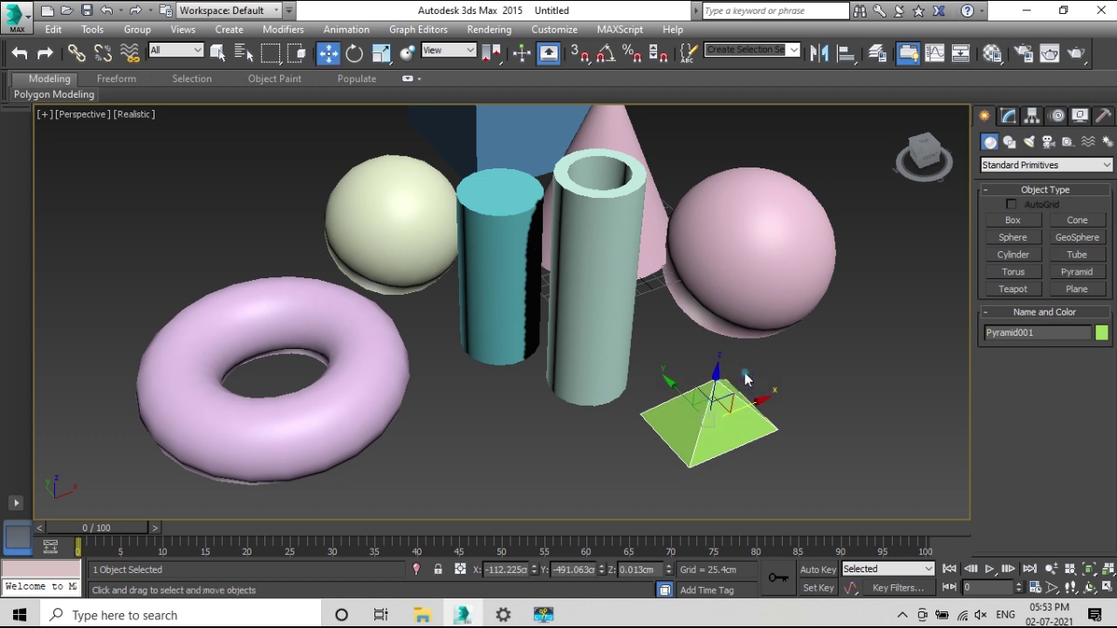
# Create a teapot with a radius of about 75 cm between the pyramid and the sphere
pyautogui.click(1013, 289)
pyautogui.moveTo(816, 373); pyautogui.dragTo(858, 362)
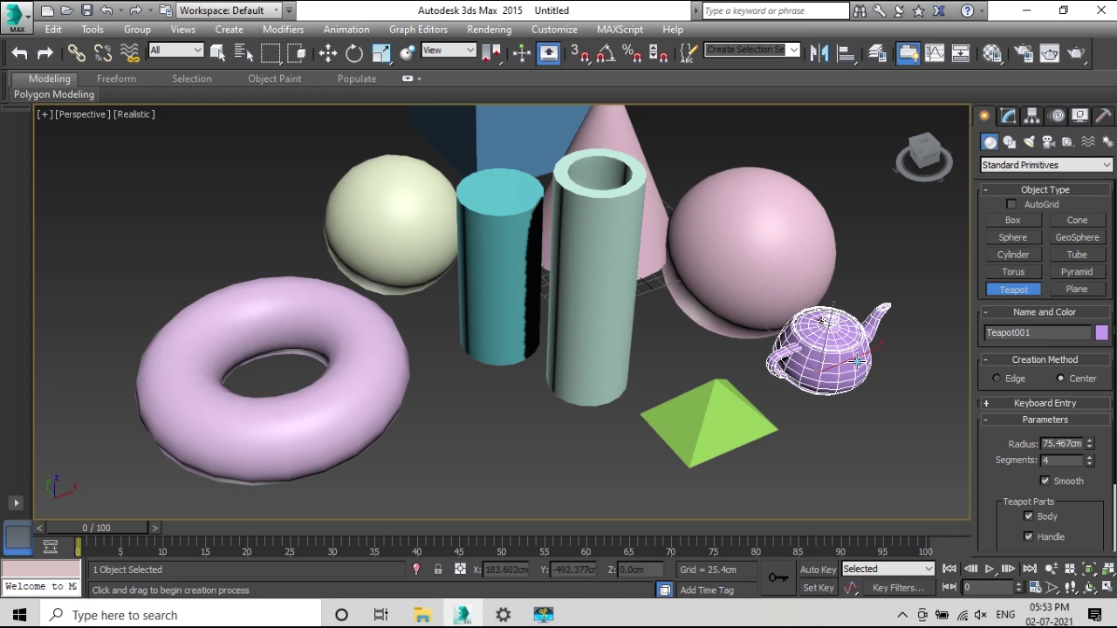
pyautogui.press('w')
pyautogui.click(810, 472)
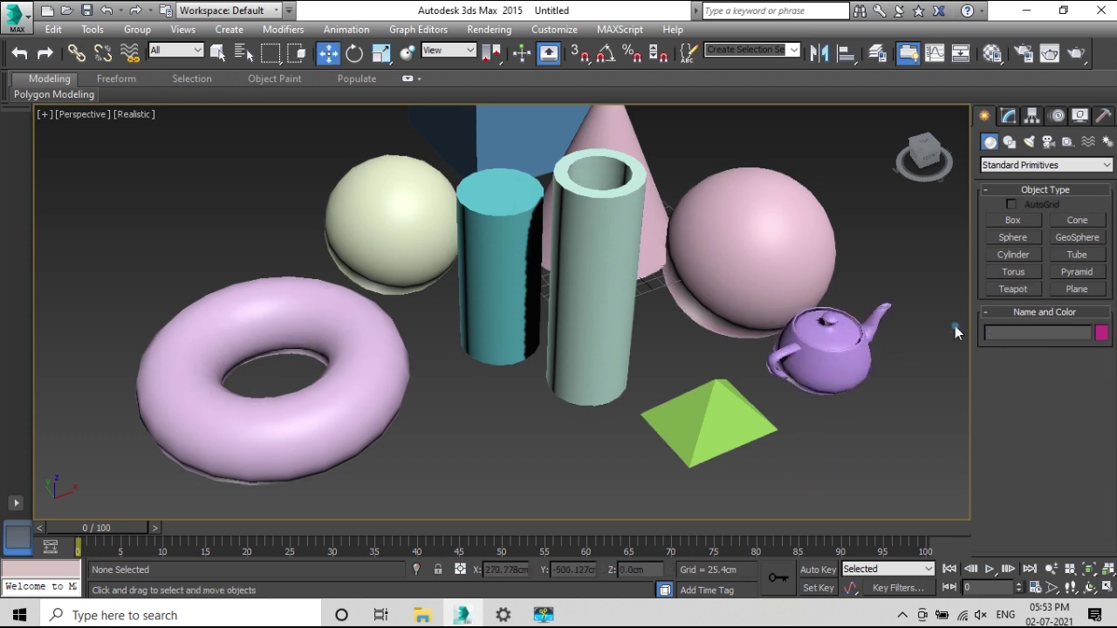
# Create a small rectangular plane on the ground in front of the teapot
pyautogui.click(1076, 289)
pyautogui.moveTo(838, 427); pyautogui.dragTo(957, 424)
pyautogui.press('w')
# Select the blue box and open its modifiable parameters
pyautogui.keyDown('alt'); pyautogui.moveTo(875, 421); pyautogui.dragTo(494, 322, button='middle'); pyautogui.keyUp('alt')
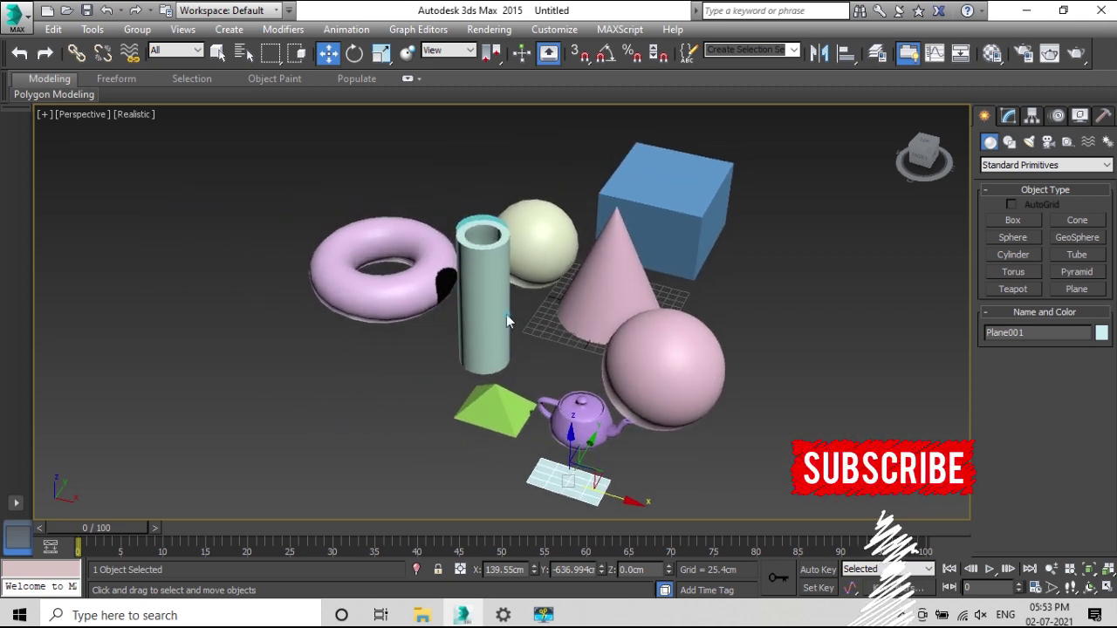
pyautogui.keyDown('alt'); pyautogui.moveTo(709, 324); pyautogui.dragTo(653, 330, button='middle'); pyautogui.keyUp('alt')
pyautogui.keyDown('alt'); pyautogui.moveTo(782, 365); pyautogui.dragTo(742, 257, button='middle'); pyautogui.keyUp('alt')
pyautogui.click(747, 255)
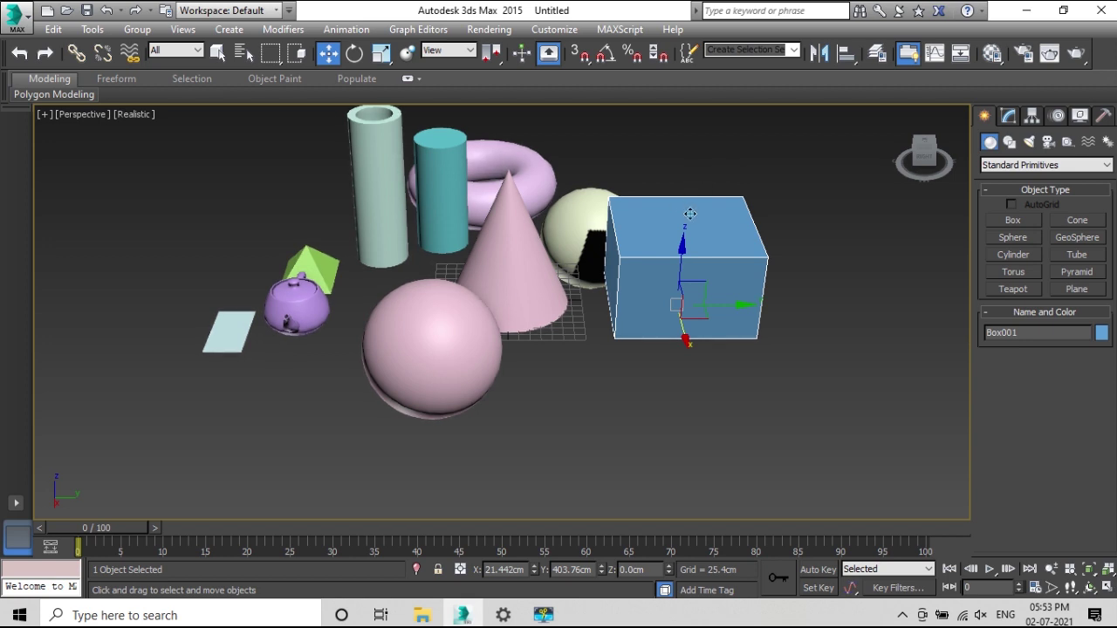
pyautogui.click(1008, 117)
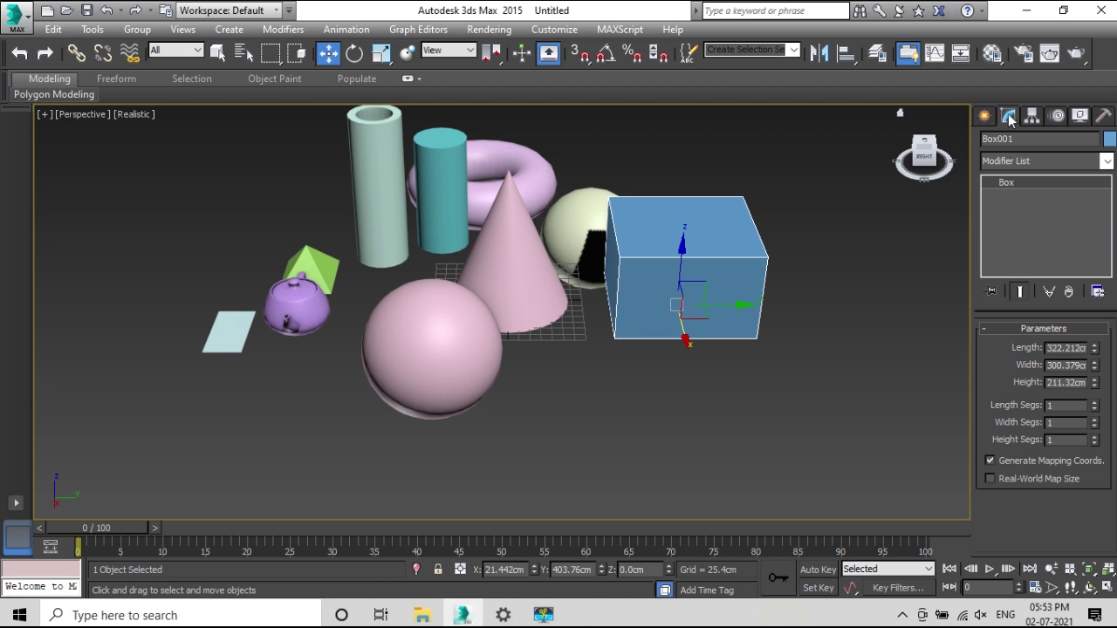
# Resize the blue box to about 245 cm long, 201 cm wide and 213 cm high, and try changing its segments
pyautogui.moveTo(1096, 348); pyautogui.dragTo(1091, 381)
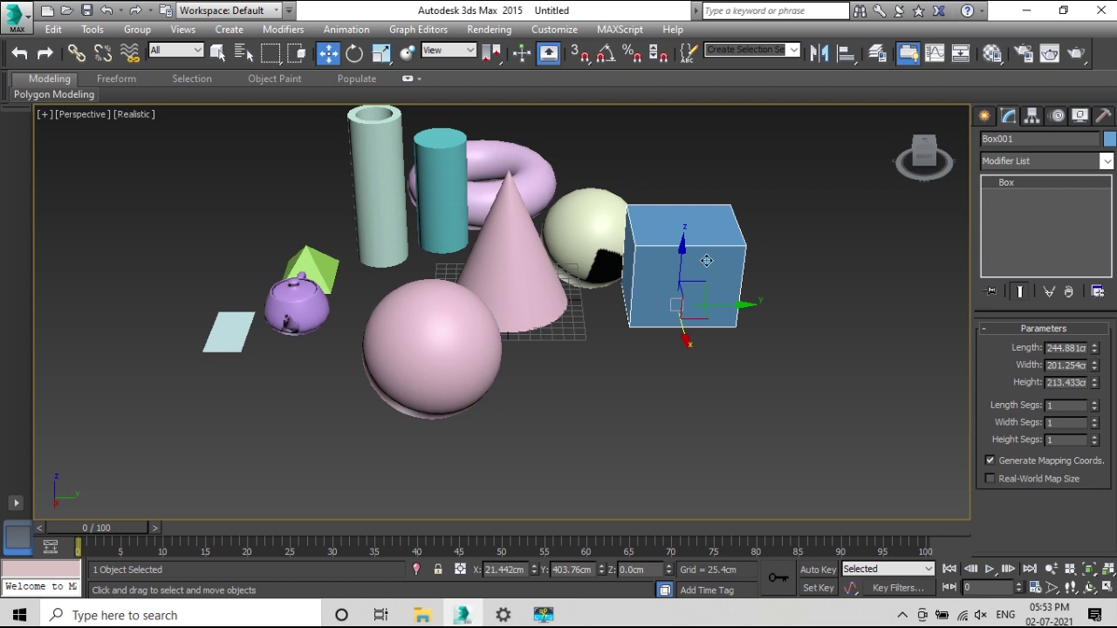
pyautogui.scroll(4, 706, 262)
pyautogui.scroll(-2, 706, 262)
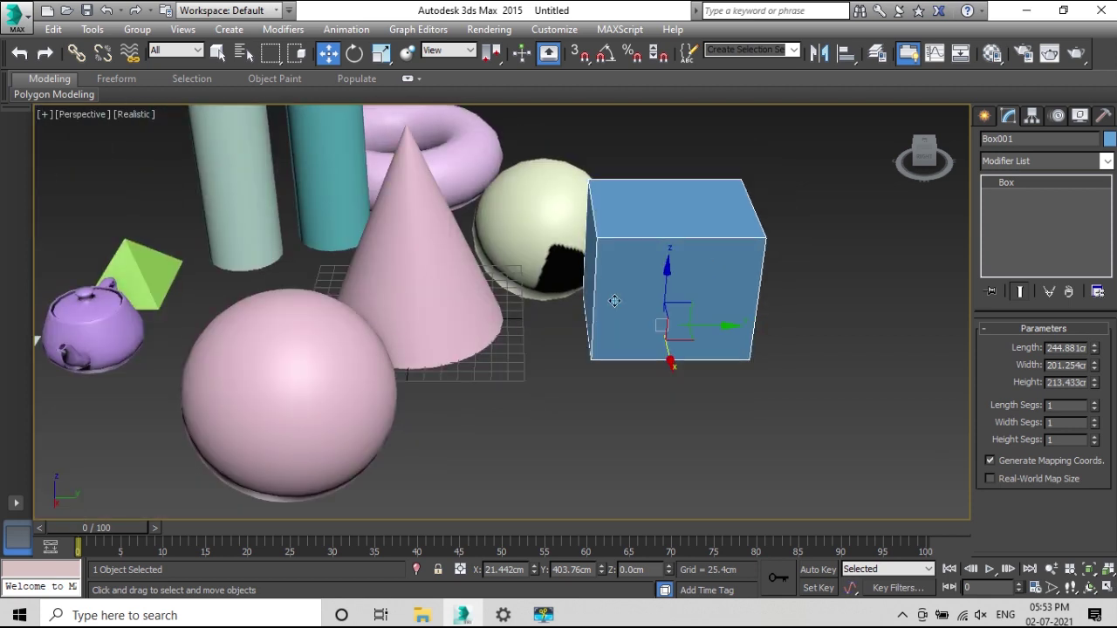
pyautogui.moveTo(1096, 412)
pyautogui.mouseDown()
pyautogui.moveTo(1096, 362)
pyautogui.moveTo(1102, 433)
pyautogui.mouseUp()
# Select the pink cone and set its cap segments to 6
pyautogui.click(441, 275)
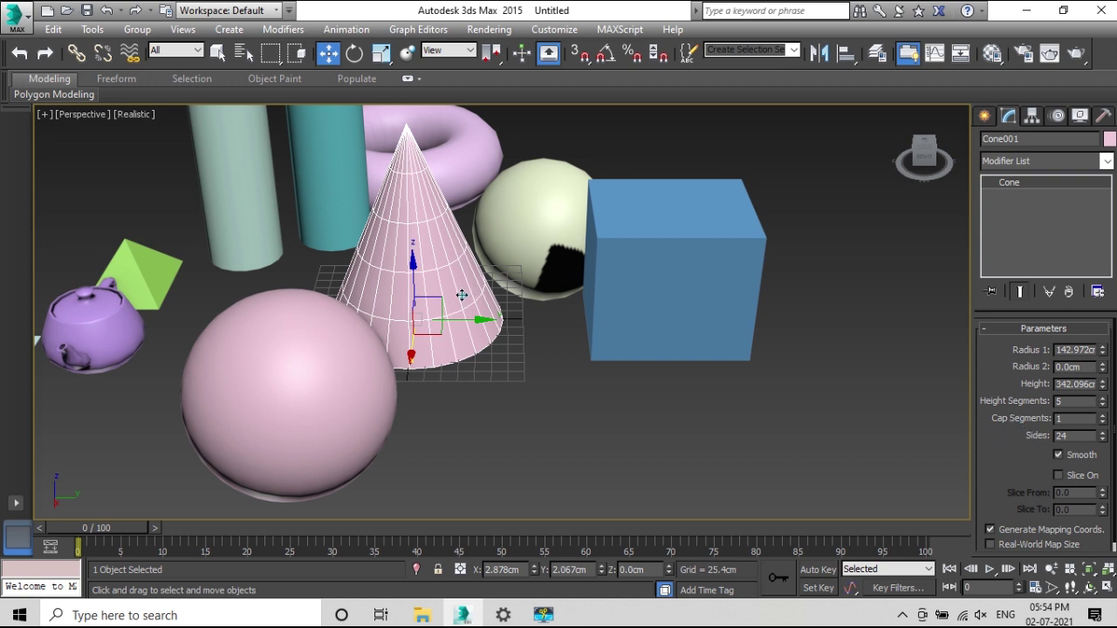
pyautogui.keyDown('ctrl'); pyautogui.keyDown('alt'); pyautogui.moveTo(473, 332); pyautogui.dragTo(567, 323, button='middle'); pyautogui.keyUp('alt'); pyautogui.keyUp('ctrl')
pyautogui.keyDown('alt'); pyautogui.moveTo(646, 358); pyautogui.dragTo(620, 277, button='middle'); pyautogui.keyUp('alt')
pyautogui.click(616, 314)
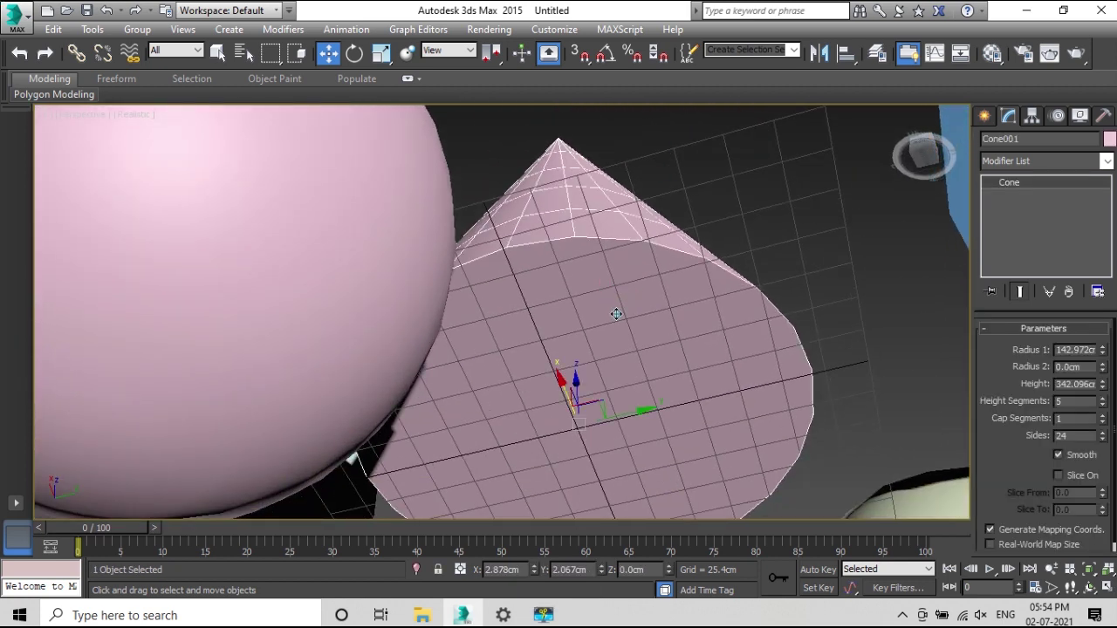
pyautogui.click(1101, 418)
pyautogui.click(1101, 418)
pyautogui.click(1101, 418)
pyautogui.click(1101, 418)
pyautogui.click(1101, 418)
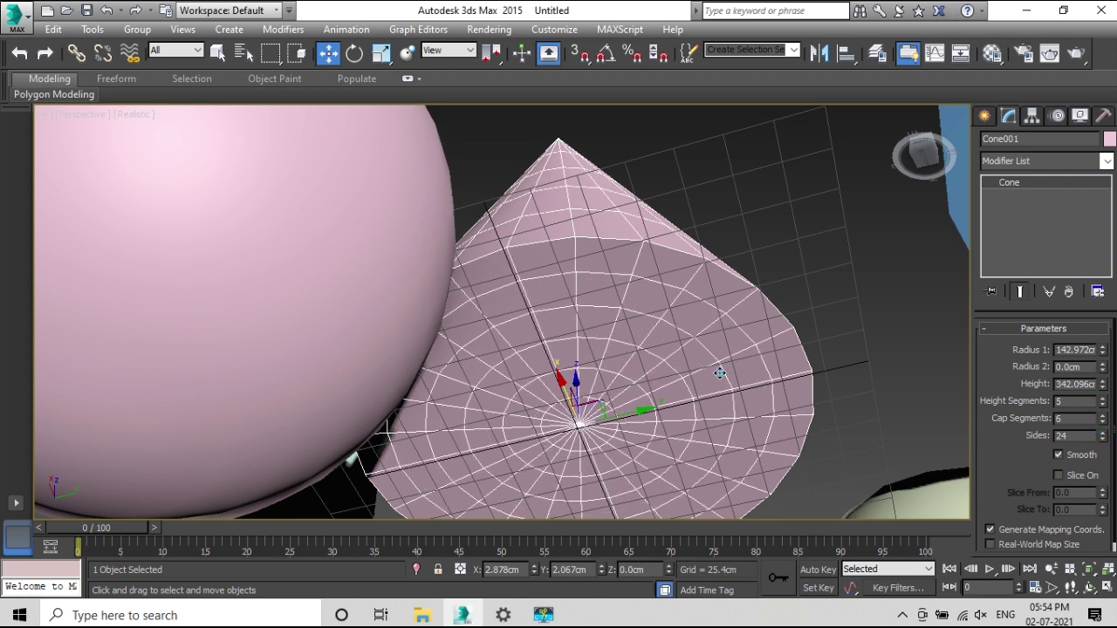
# Set the cone's height segments to 13
pyautogui.scroll(-5, 719, 372)
pyautogui.keyDown('alt'); pyautogui.moveTo(718, 373); pyautogui.dragTo(513, 381, button='middle'); pyautogui.keyUp('alt')
pyautogui.scroll(3, 698, 288)
pyautogui.scroll(-3, 693, 280)
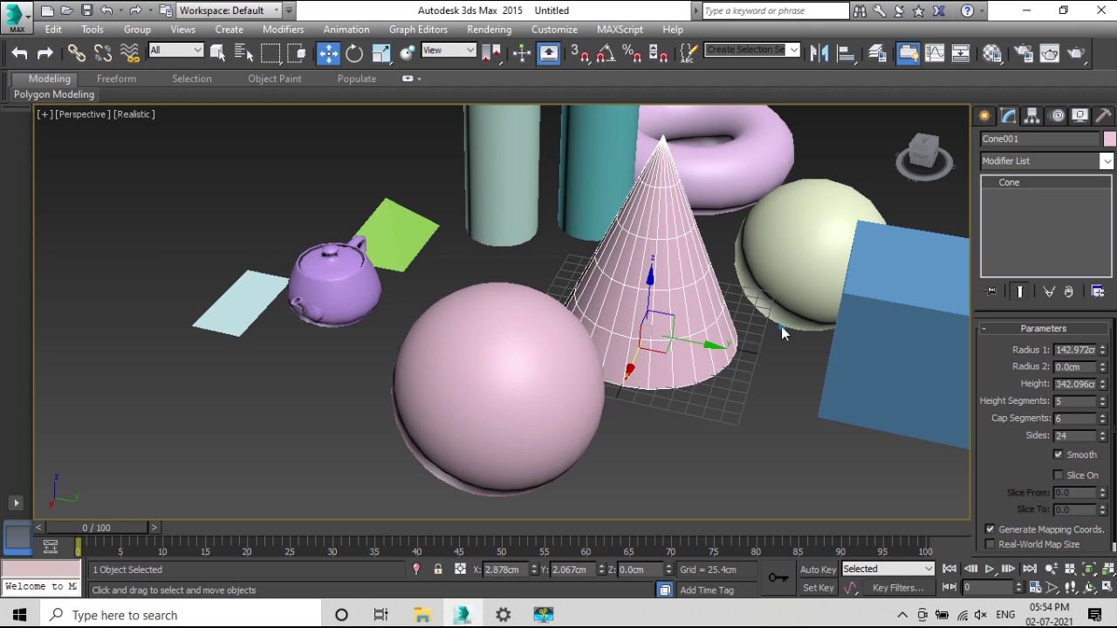
pyautogui.click(1103, 398)
pyautogui.click(1102, 398)
pyautogui.click(1103, 398)
pyautogui.click(1103, 398)
pyautogui.click(1103, 398)
pyautogui.click(1103, 397)
pyautogui.click(1103, 398)
pyautogui.click(1103, 398)
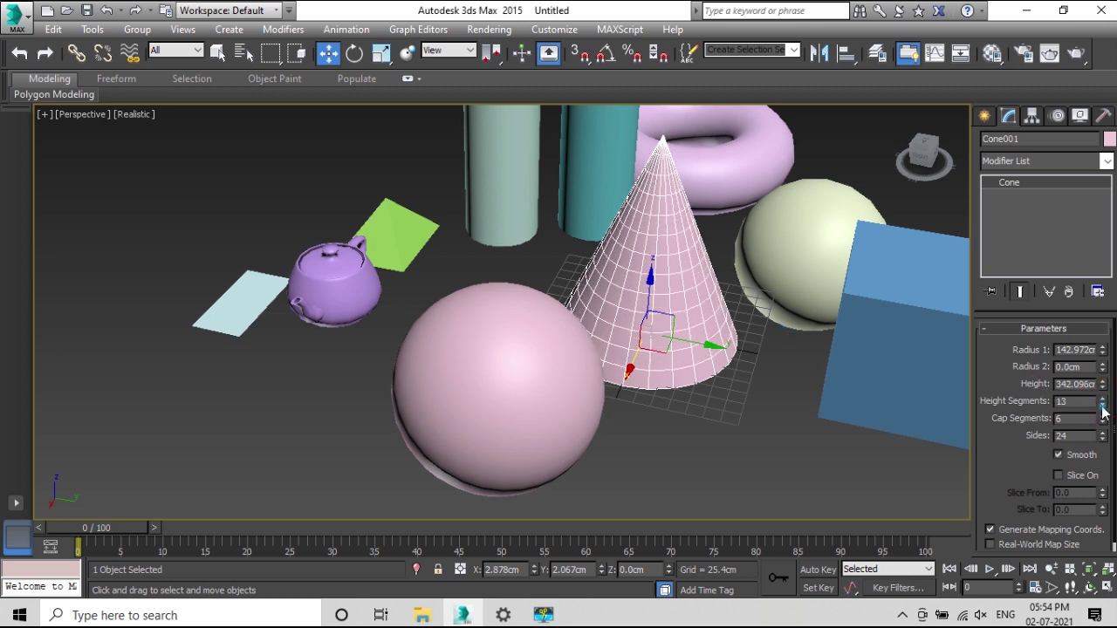
# Reduce the cone's number of sides to 8
pyautogui.keyDown('alt'); pyautogui.moveTo(747, 311); pyautogui.dragTo(681, 290, button='middle'); pyautogui.keyUp('alt')
pyautogui.scroll(4, 682, 290)
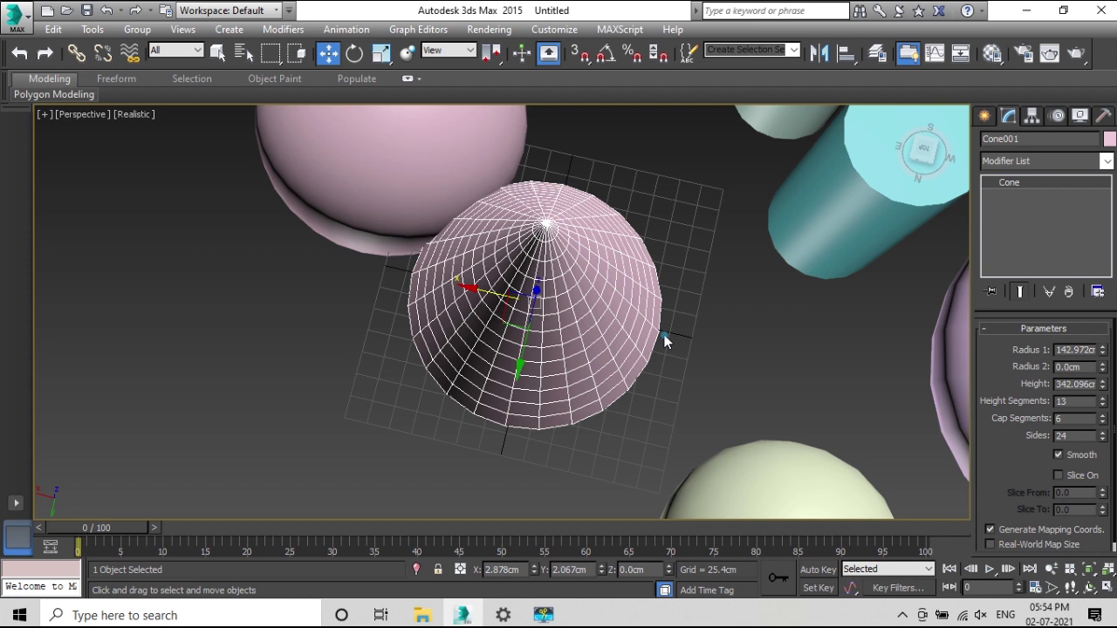
pyautogui.moveTo(1104, 439); pyautogui.dragTo(1105, 432)
pyautogui.keyDown('alt'); pyautogui.moveTo(826, 360); pyautogui.dragTo(503, 386, button='middle'); pyautogui.keyUp('alt')
pyautogui.scroll(-5, 728, 314)
pyautogui.scroll(5, 756, 352)
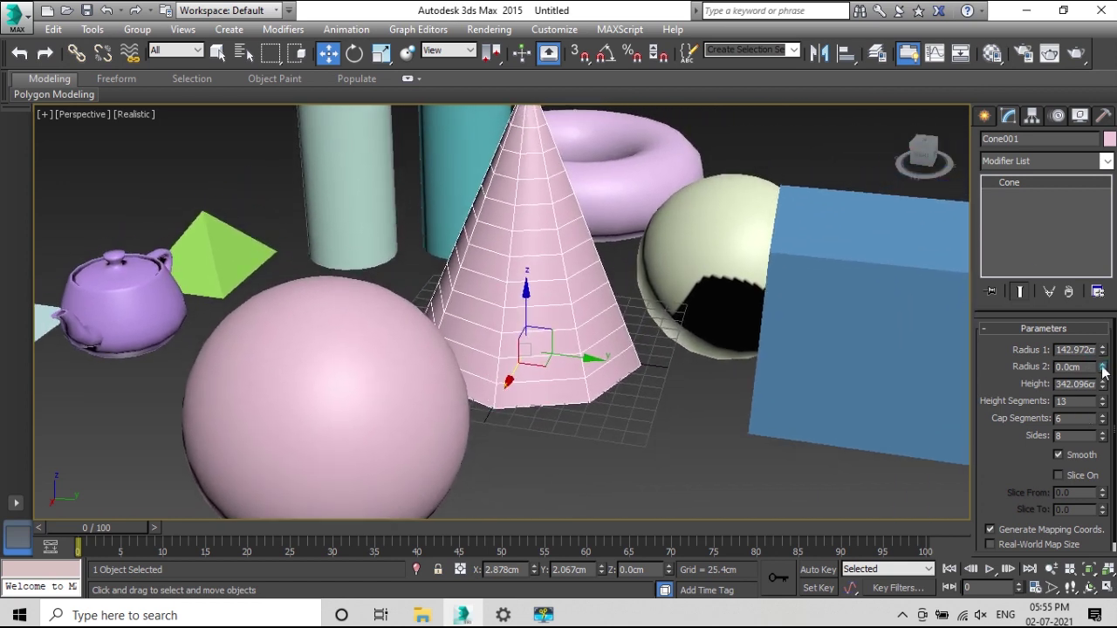
# Lower the cone's height to about 212 cm
pyautogui.moveTo(1102, 385); pyautogui.dragTo(1091, 416)
pyautogui.scroll(-2, 615, 296)
pyautogui.moveTo(615, 296); pyautogui.dragTo(675, 339, button='middle')
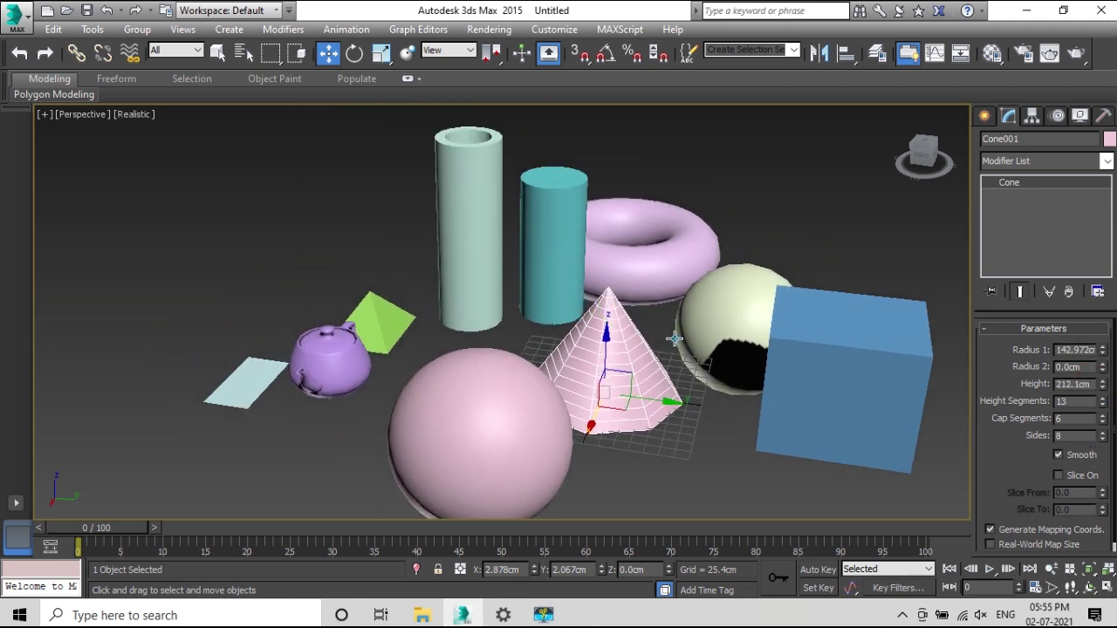
# Select the torus and set its Radius 1 to about 93 cm
pyautogui.click(680, 266)
pyautogui.scroll(-2, 680, 266)
pyautogui.keyDown('alt'); pyautogui.moveTo(681, 266); pyautogui.dragTo(591, 419, button='middle'); pyautogui.keyUp('alt')
pyautogui.scroll(4, 647, 336)
pyautogui.keyDown('alt'); pyautogui.moveTo(649, 337); pyautogui.dragTo(966, 334, button='middle'); pyautogui.keyUp('alt')
pyautogui.moveTo(1097, 350); pyautogui.dragTo(1114, 381)
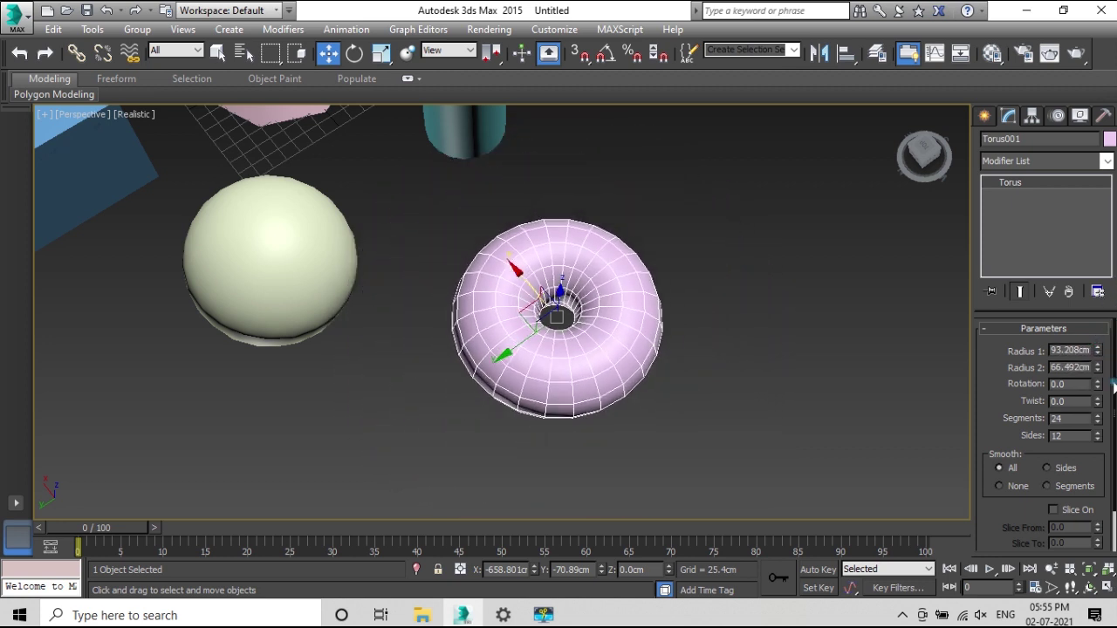
pyautogui.scroll(-1, 1101, 357)
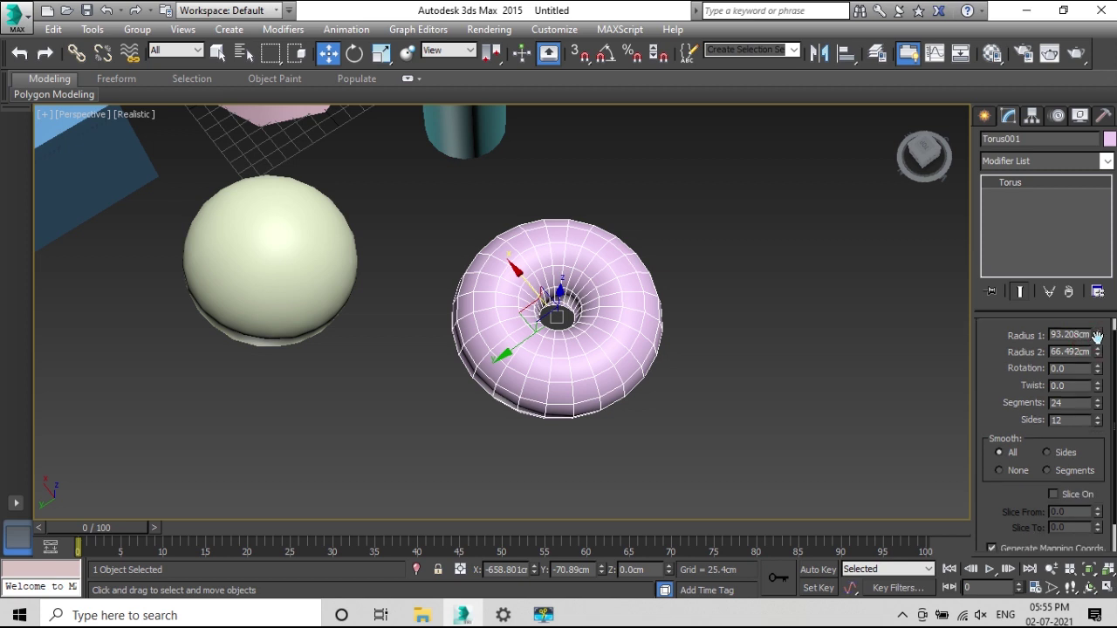
# Thicken the torus ring by setting its Radius 2 to about 99 cm
pyautogui.moveTo(1101, 367); pyautogui.dragTo(1104, 325)
pyautogui.keyDown('alt'); pyautogui.moveTo(616, 363); pyautogui.dragTo(613, 350, button='middle'); pyautogui.keyUp('alt')
pyautogui.click(679, 248)
pyautogui.keyDown('alt'); pyautogui.moveTo(575, 399); pyautogui.dragTo(598, 366, button='middle'); pyautogui.keyUp('alt')
pyautogui.click(597, 367)
pyautogui.scroll(3, 596, 366)
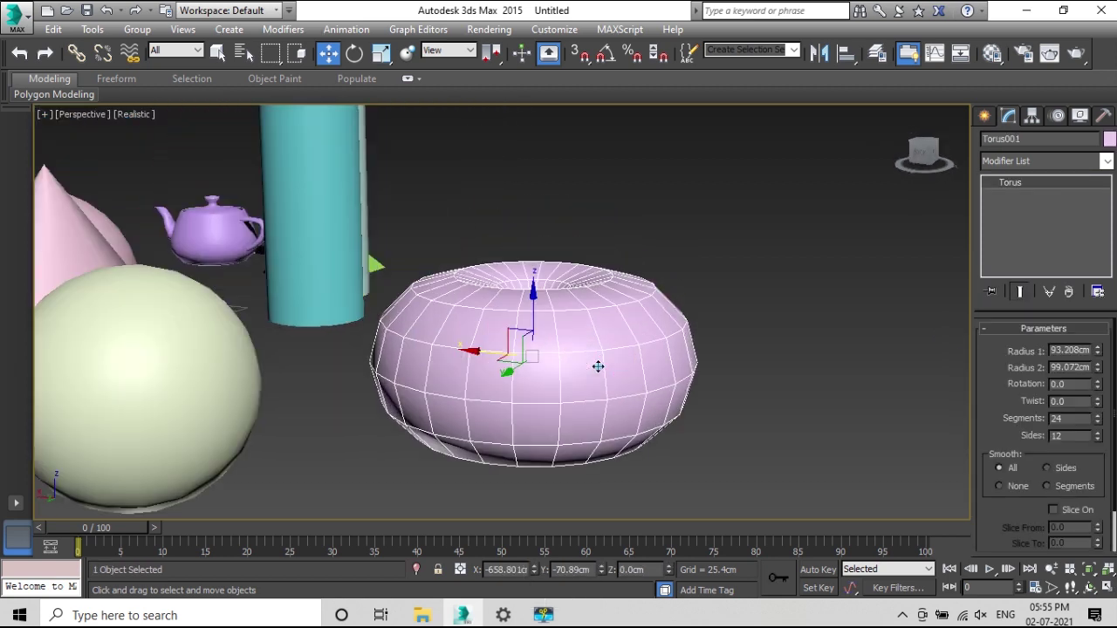
# Scale the torus up along its Z axis into a tall barrel shape and deselect it
pyautogui.press('r')
pyautogui.moveTo(534, 279); pyautogui.dragTo(576, 172)
pyautogui.click(690, 370)
pyautogui.scroll(-3, 687, 371)
pyautogui.keyDown('alt'); pyautogui.moveTo(688, 371); pyautogui.dragTo(733, 395, button='middle'); pyautogui.keyUp('alt')
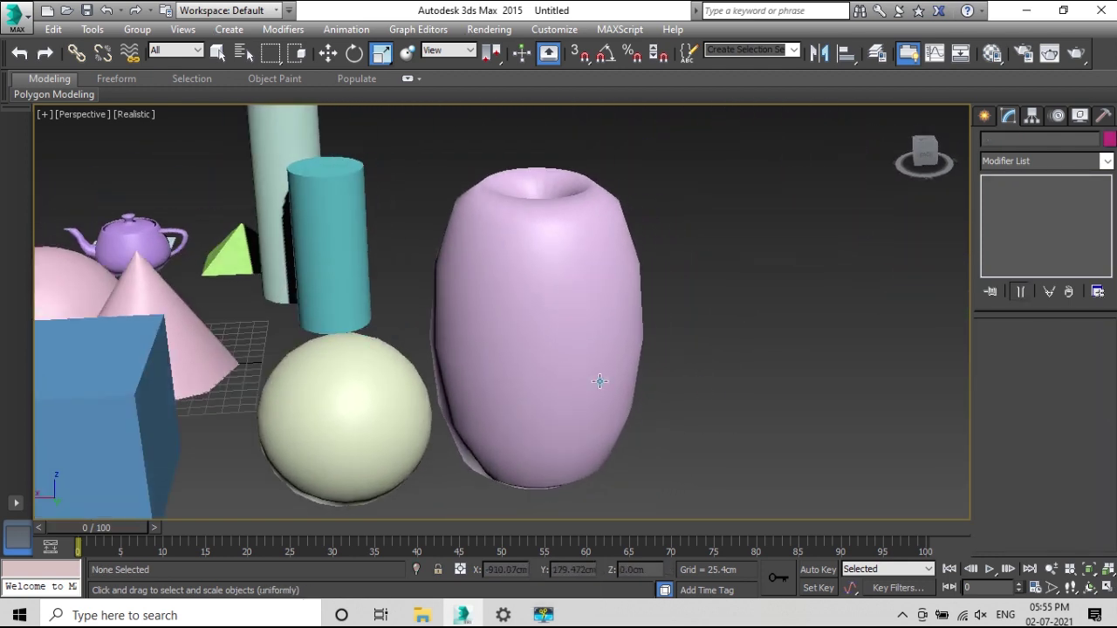
# Set the pink sphere's radius to about 75 cm and its segments to 15, and examine its faceted outline
pyautogui.moveTo(218, 349); pyautogui.dragTo(438, 336, button='middle')
pyautogui.click(438, 336)
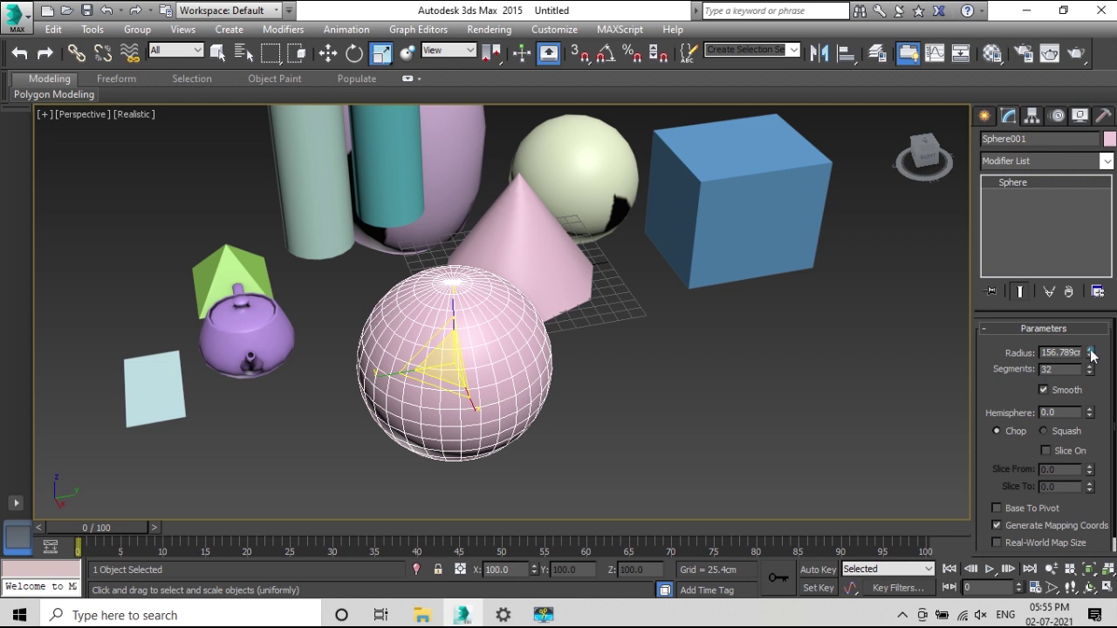
pyautogui.moveTo(1091, 353); pyautogui.dragTo(1063, 508)
pyautogui.scroll(3, 343, 409)
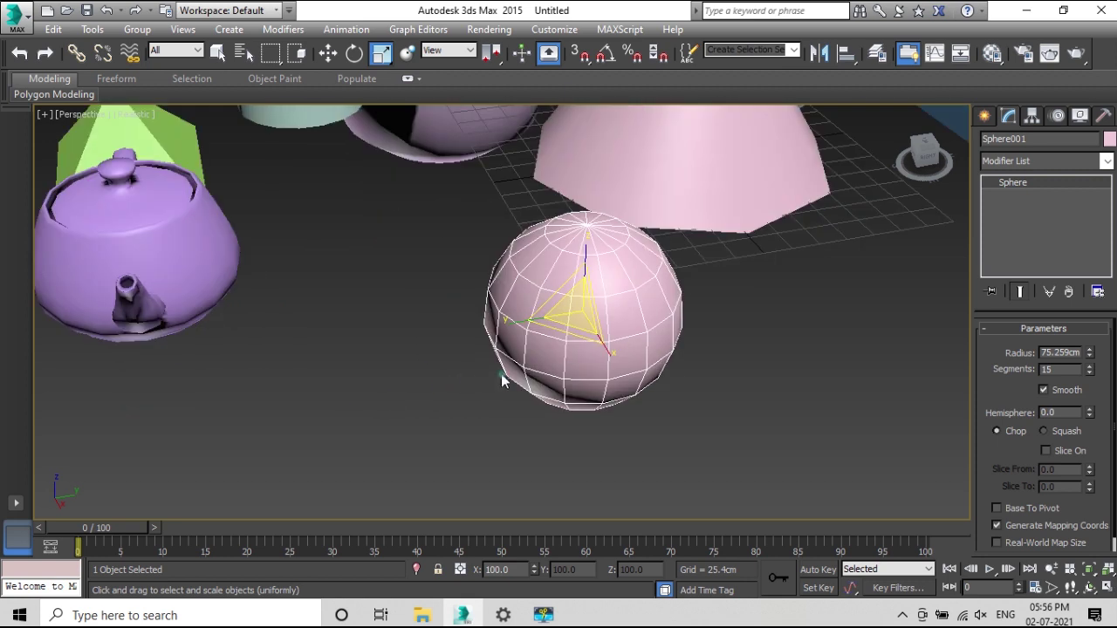
pyautogui.scroll(2, 576, 344)
pyautogui.scroll(1, 698, 310)
pyautogui.click(740, 291)
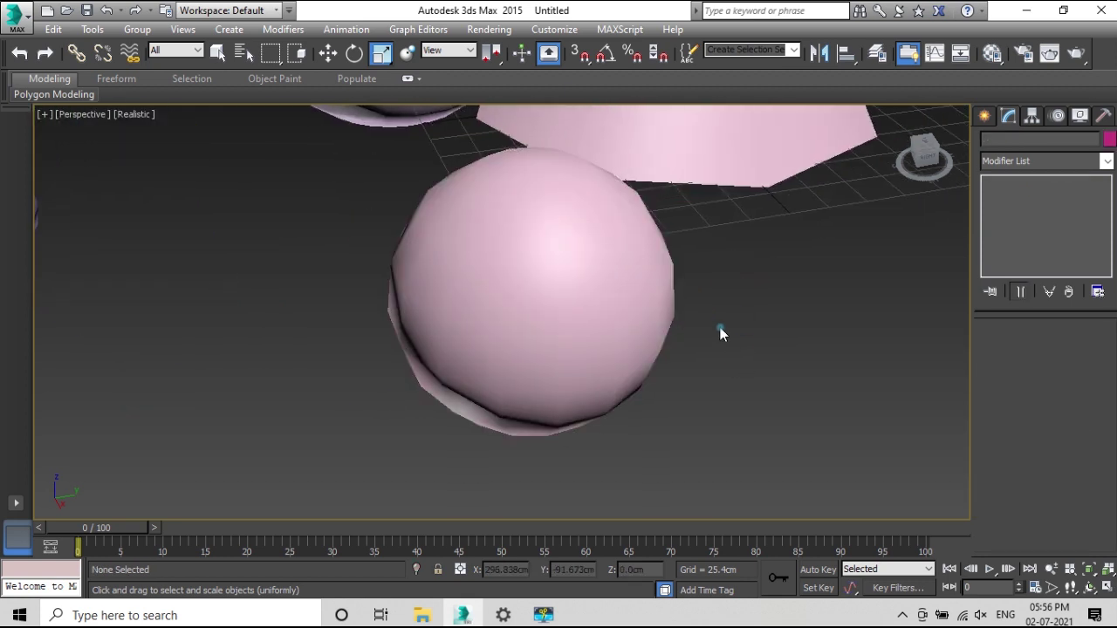
pyautogui.keyDown('alt'); pyautogui.moveTo(660, 369); pyautogui.dragTo(384, 251, button='middle'); pyautogui.keyUp('alt')
# Increase the pink sphere's segments to 43 to smooth its outline, and deselect it
pyautogui.click(558, 306)
pyautogui.scroll(2, 548, 308)
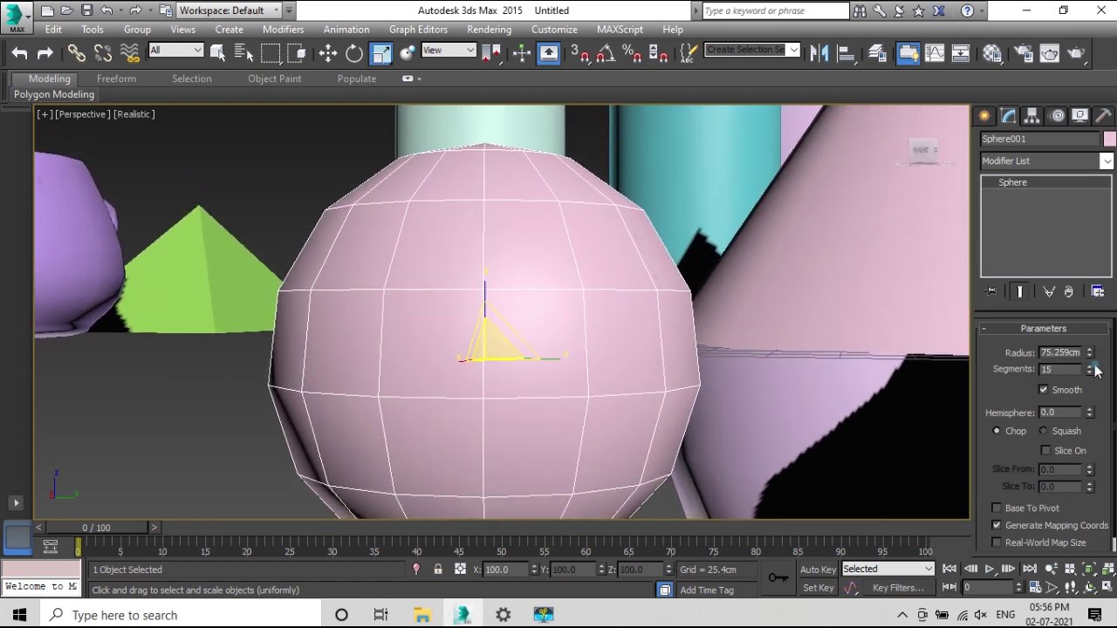
pyautogui.moveTo(1090, 371); pyautogui.dragTo(1103, 141)
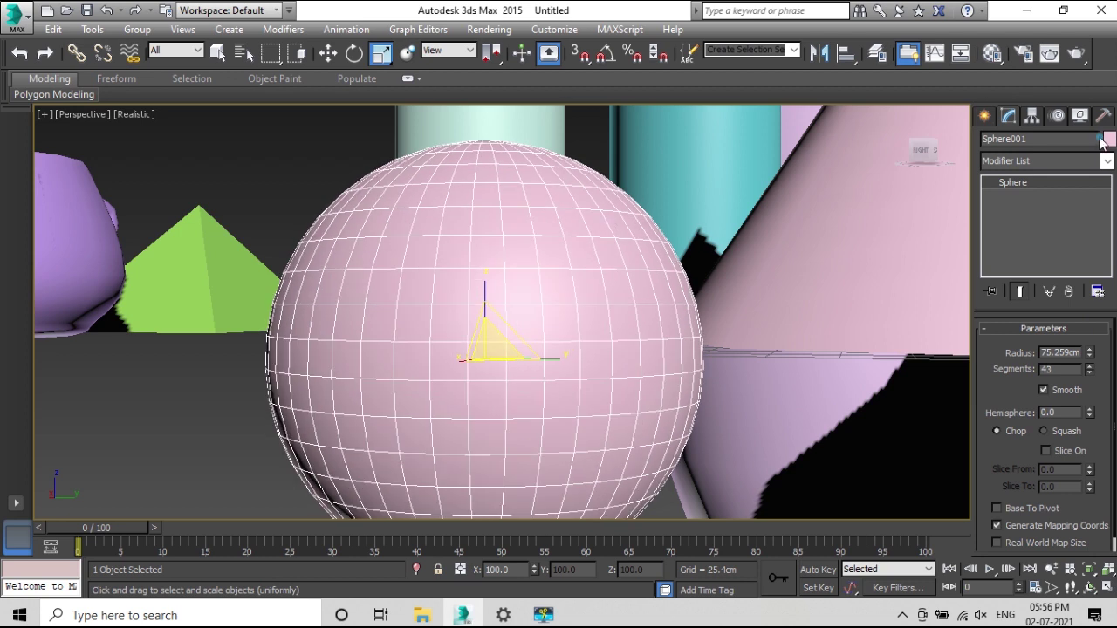
pyautogui.click(210, 158)
pyautogui.keyDown('alt'); pyautogui.moveTo(281, 319); pyautogui.dragTo(425, 330, button='middle'); pyautogui.keyUp('alt')
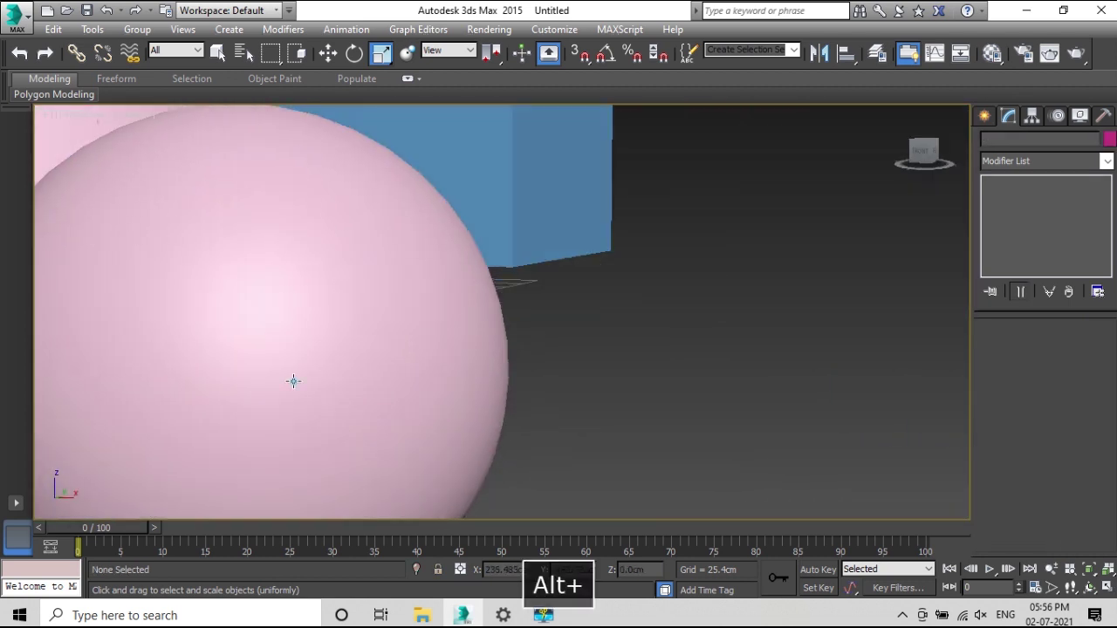
# Select all the primitives in the scene and delete them
pyautogui.scroll(-5, 281, 372)
pyautogui.keyDown('alt'); pyautogui.moveTo(235, 372); pyautogui.dragTo(391, 377, button='middle'); pyautogui.keyUp('alt')
pyautogui.scroll(-8, 224, 245)
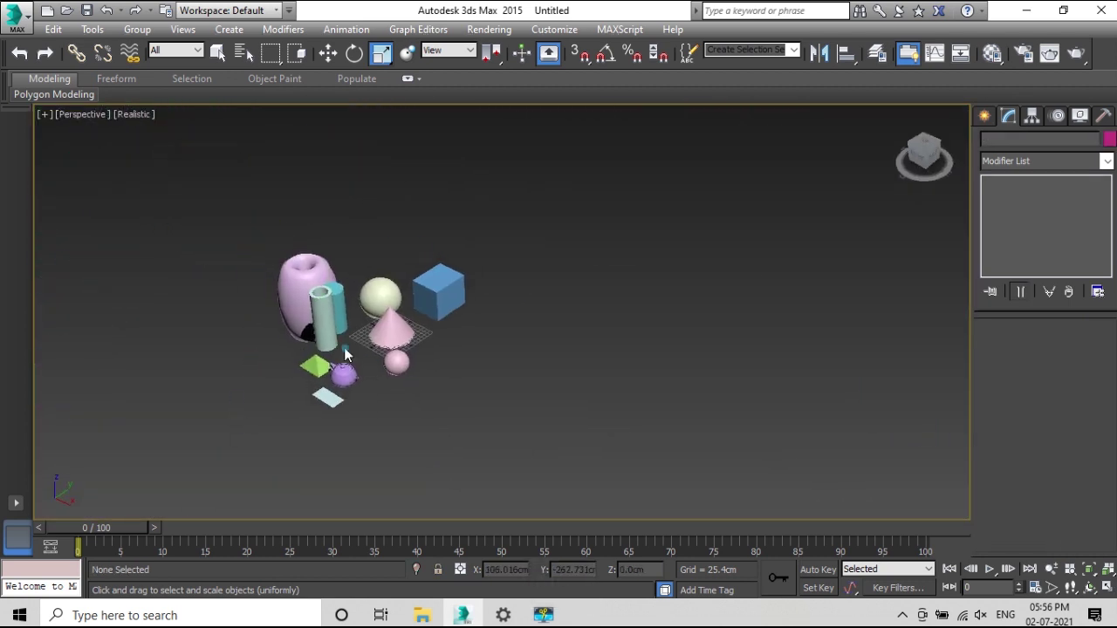
pyautogui.scroll(4, 344, 347)
pyautogui.keyDown('alt'); pyautogui.moveTo(291, 340); pyautogui.dragTo(336, 328, button='middle'); pyautogui.keyUp('alt')
pyautogui.moveTo(192, 151); pyautogui.dragTo(823, 480)
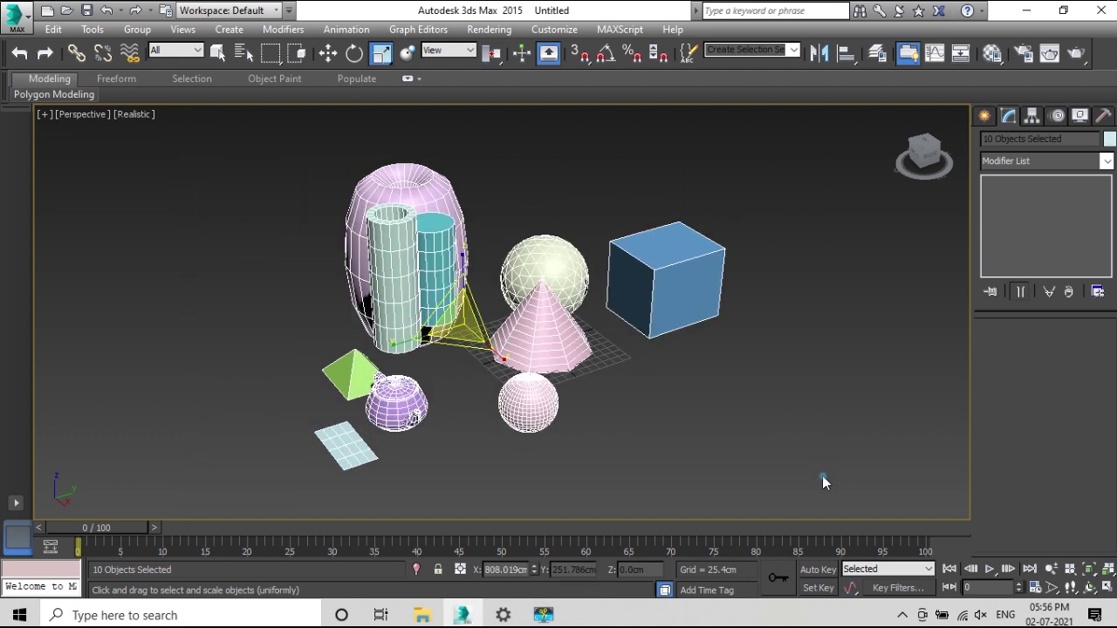
pyautogui.press('Delete')
# Switch the geometry creation category to Extended Primitives
pyautogui.click(982, 117)
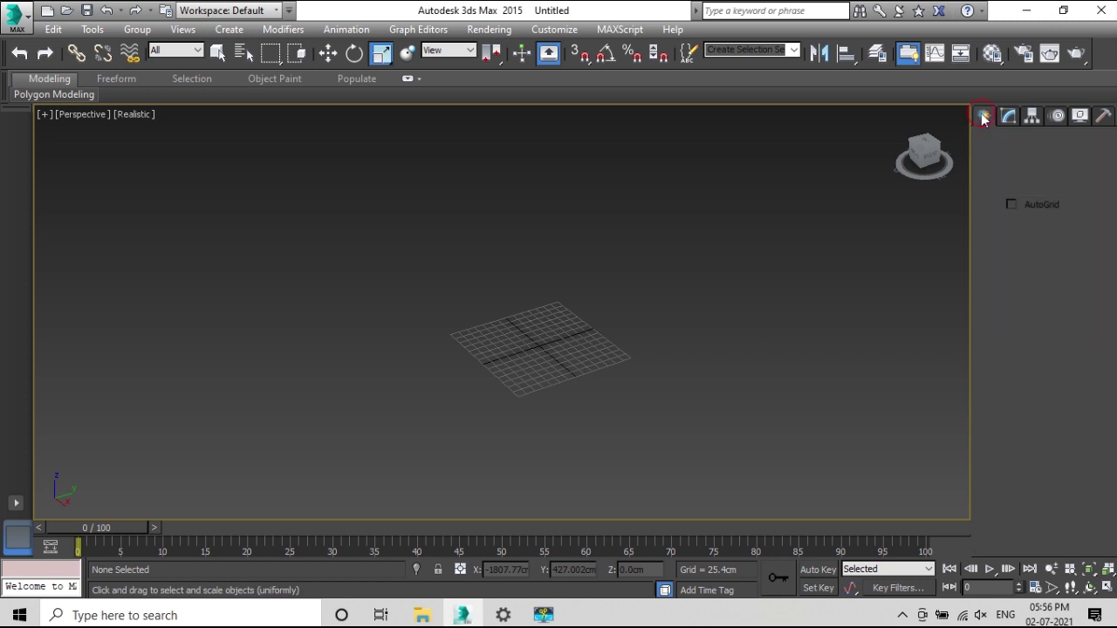
pyautogui.click(1045, 165)
pyautogui.click(1014, 192)
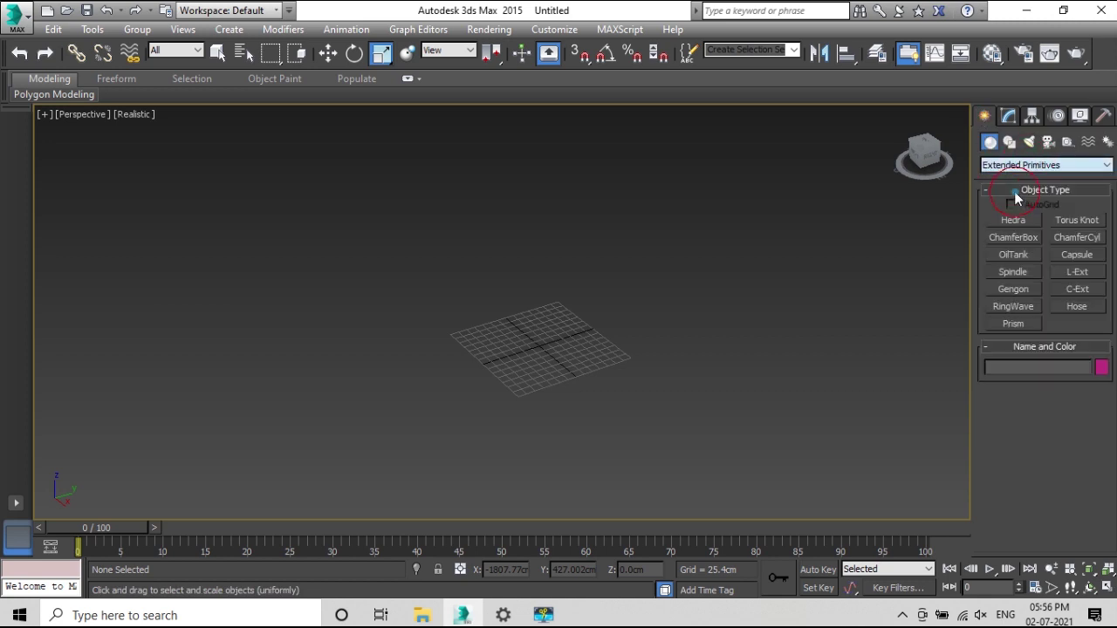
pyautogui.scroll(3, 535, 366)
pyautogui.scroll(4, 535, 361)
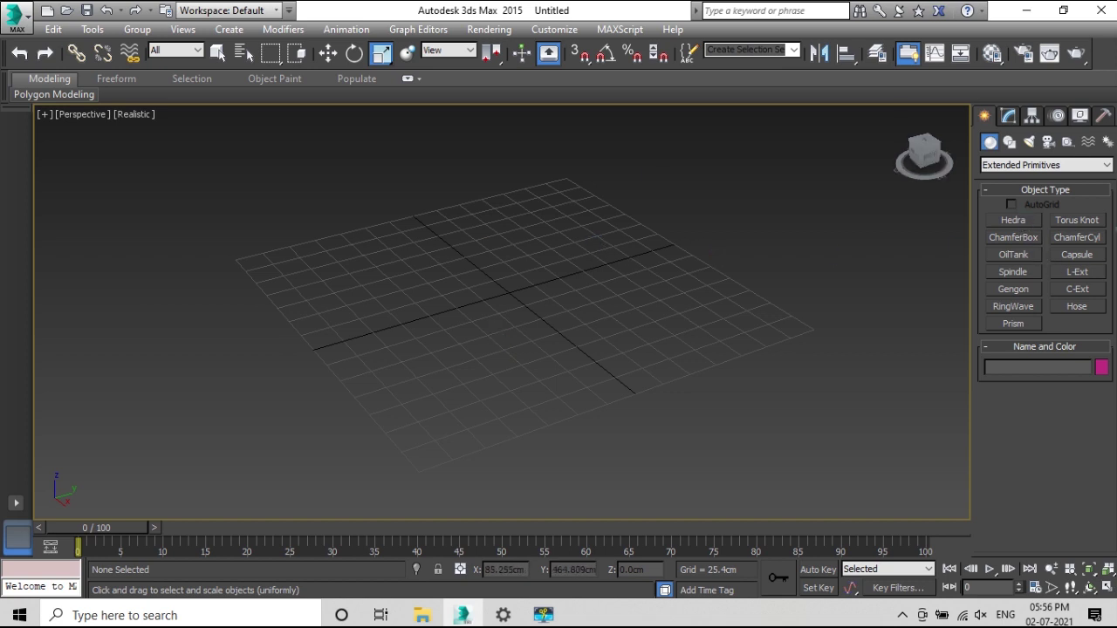
# Create a ChamferBox on the grid about 246 cm long, 184 cm wide and 46 cm high with a fillet of about 12 cm
pyautogui.click(1013, 237)
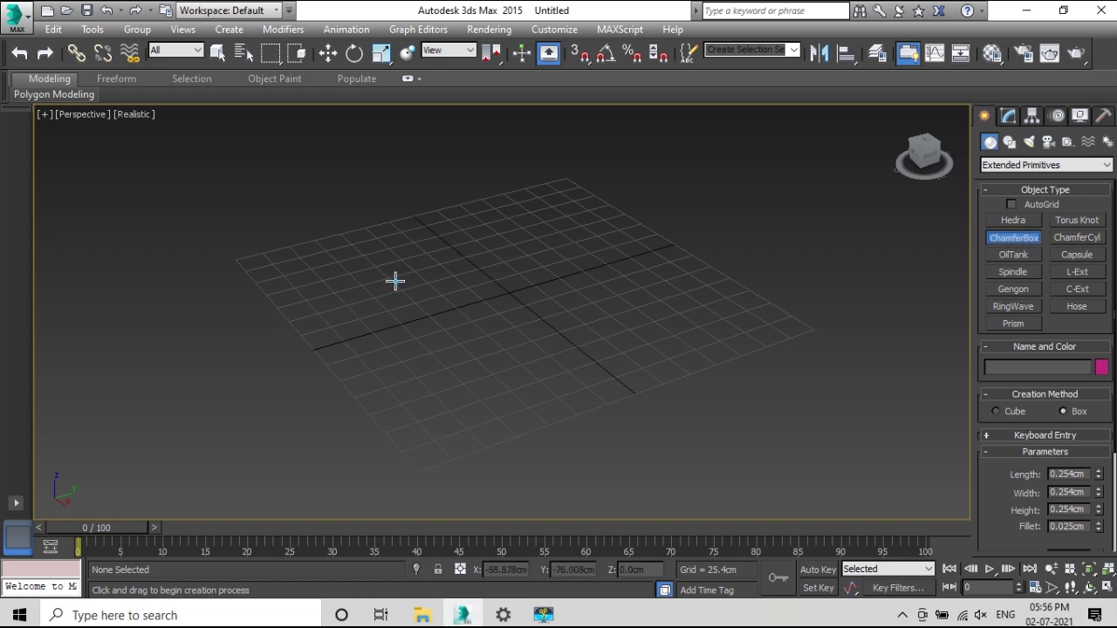
pyautogui.moveTo(357, 276); pyautogui.dragTo(714, 295)
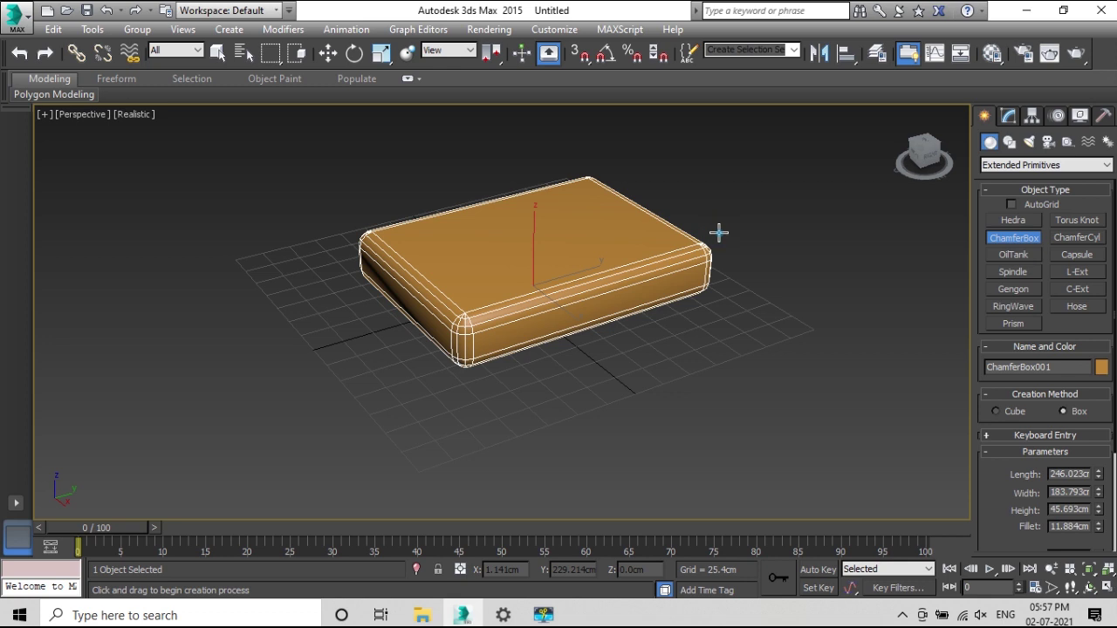
pyautogui.scroll(3, 590, 301)
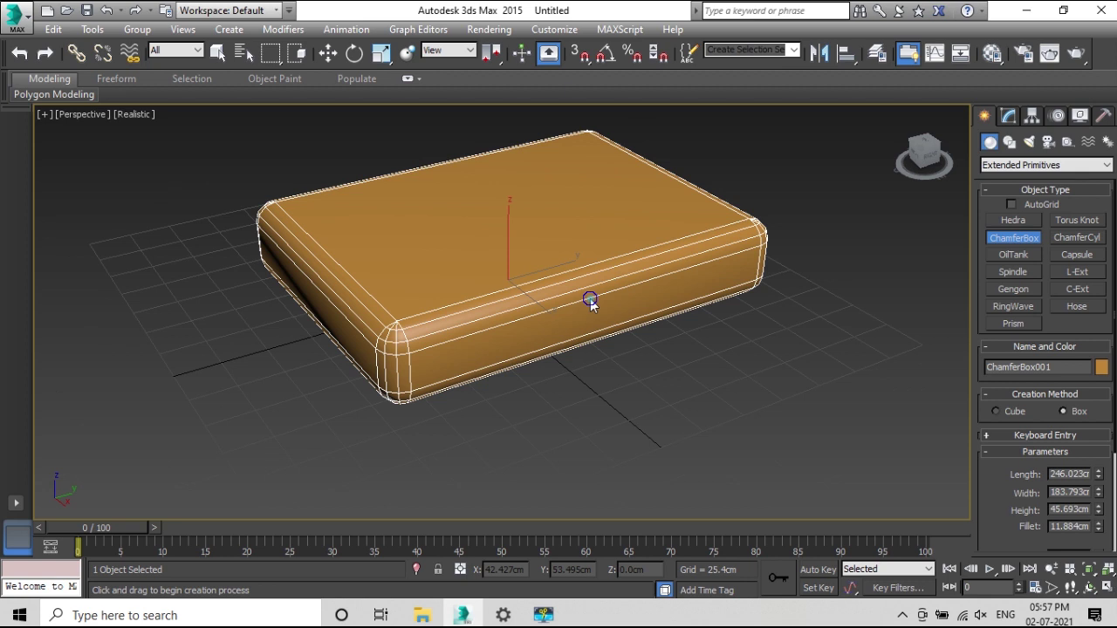
pyautogui.press('r')
pyautogui.click(785, 185)
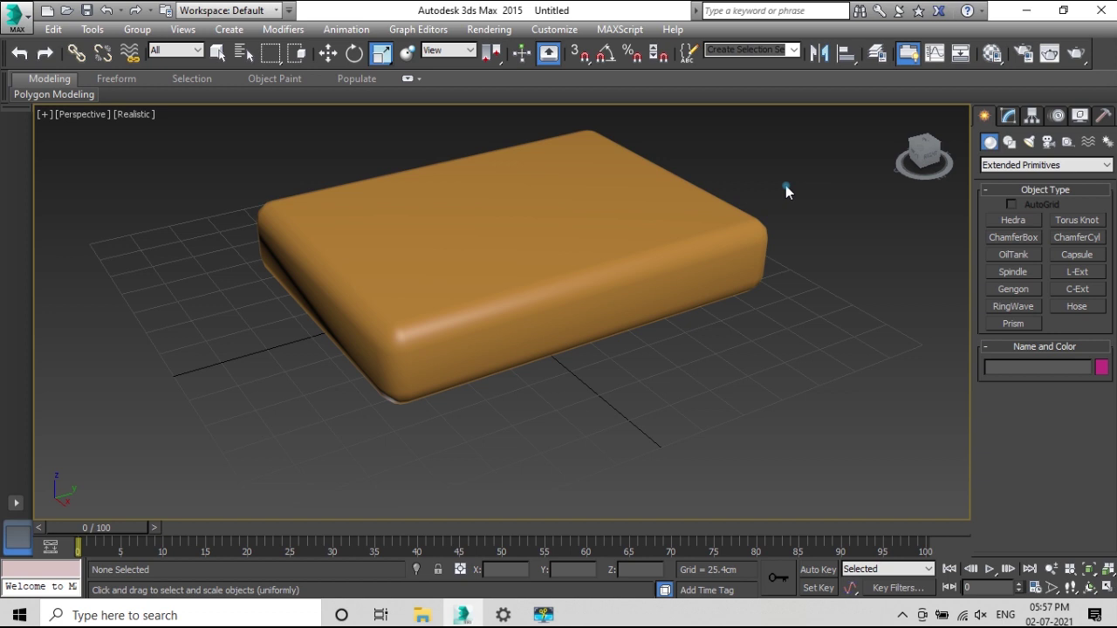
pyautogui.moveTo(573, 232); pyautogui.dragTo(628, 254, button='middle')
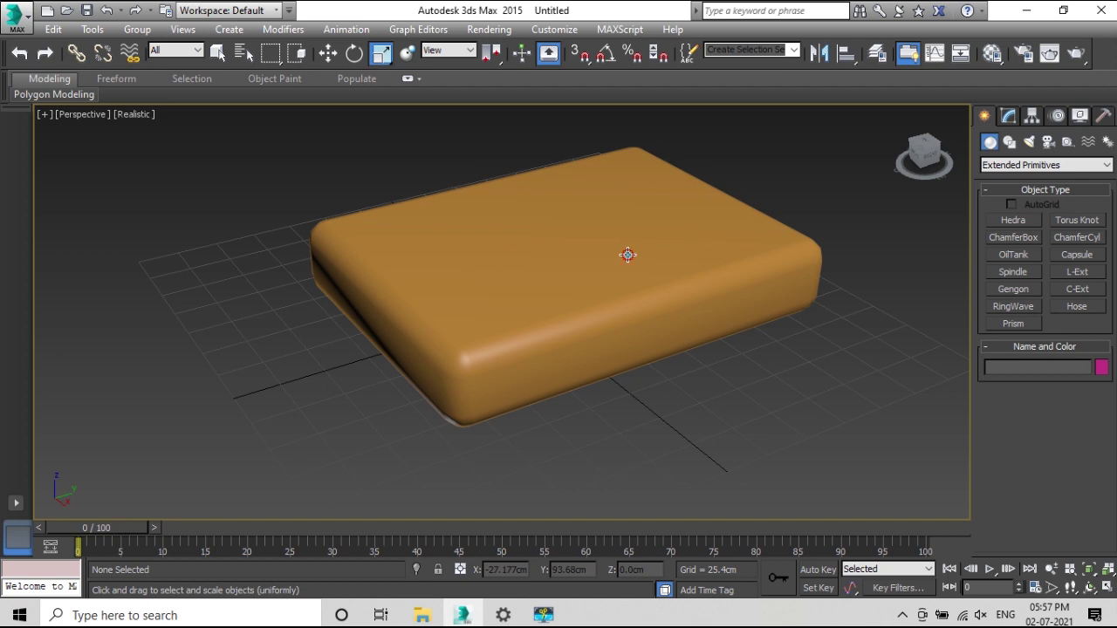
# Open the chamfer box's modifiable parameters and set its width to about 301 cm
pyautogui.click(627, 254)
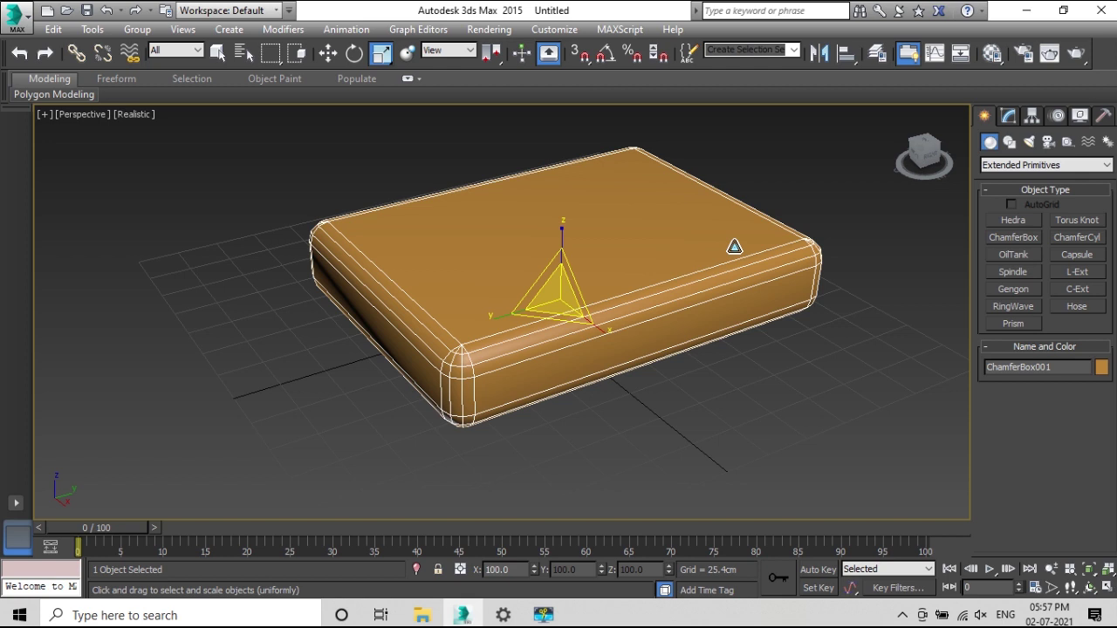
pyautogui.click(1010, 118)
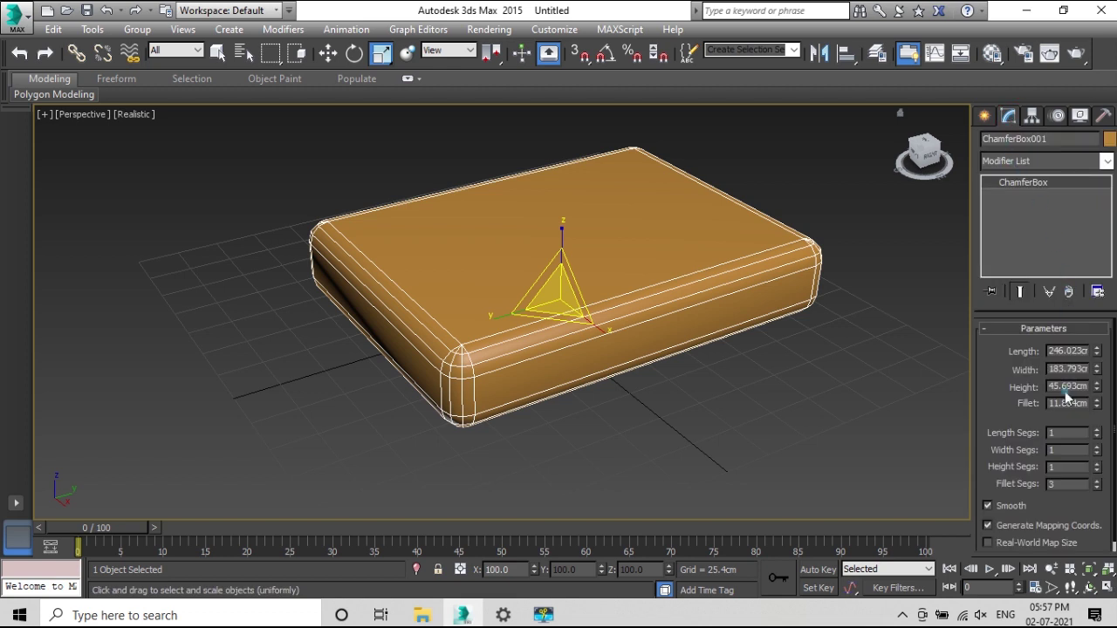
pyautogui.moveTo(1096, 371); pyautogui.dragTo(1096, 314)
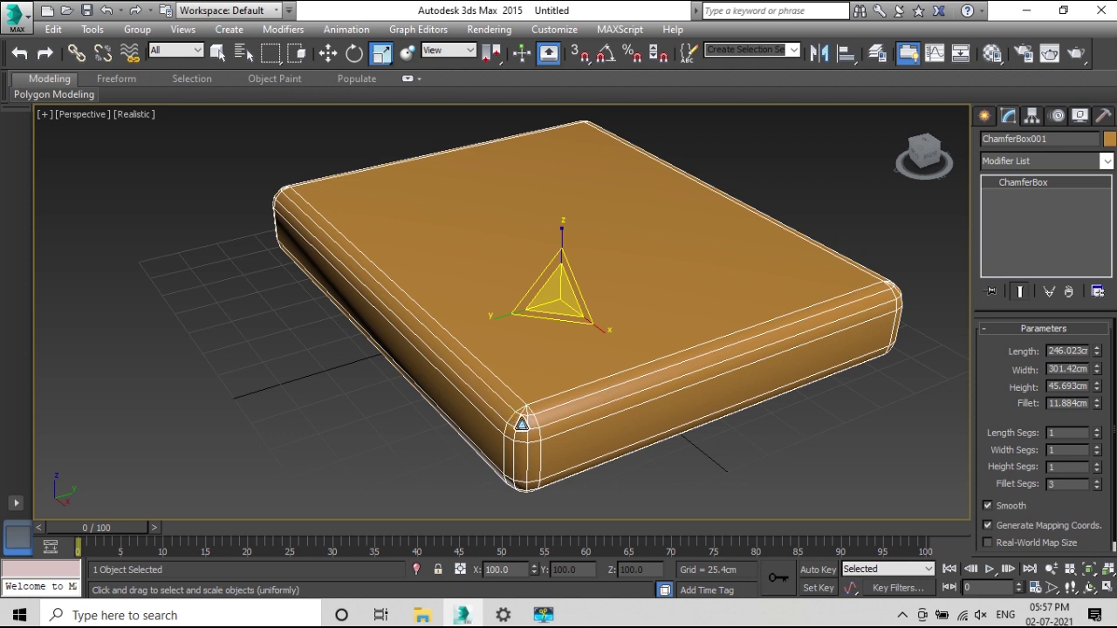
# Try the chamfer box with 1 fillet segment, and raise its fillet segments to 10
pyautogui.click(1095, 487)
pyautogui.click(1096, 487)
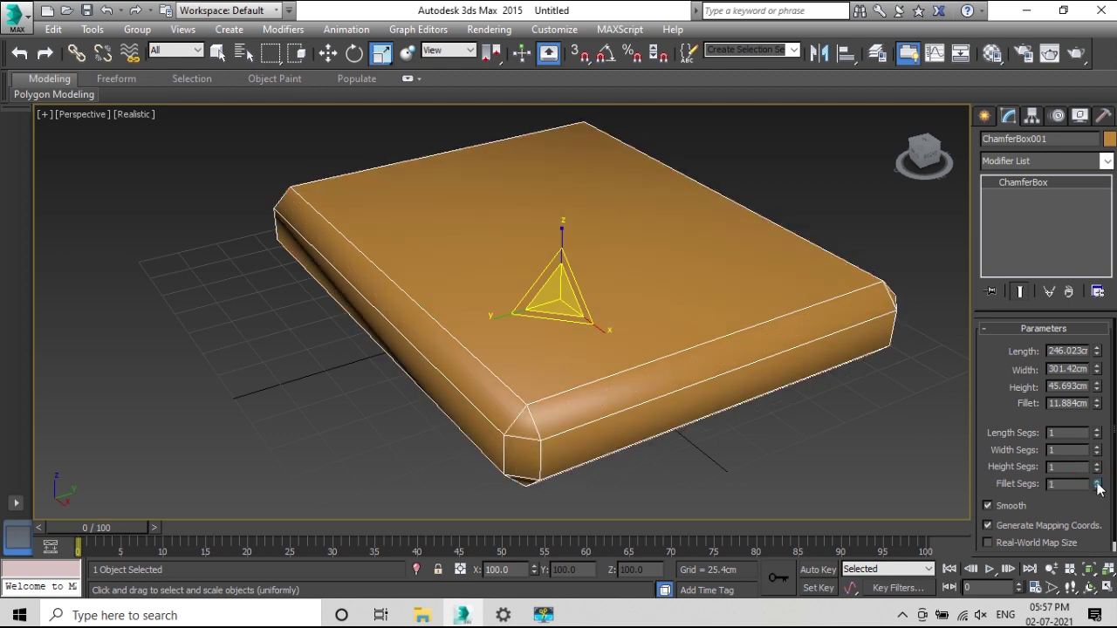
pyautogui.click(1097, 482)
pyautogui.click(1097, 481)
pyautogui.click(1097, 482)
pyautogui.click(1097, 481)
pyautogui.click(1096, 483)
pyautogui.click(1097, 482)
pyautogui.click(1097, 483)
pyautogui.click(1096, 482)
pyautogui.click(1096, 483)
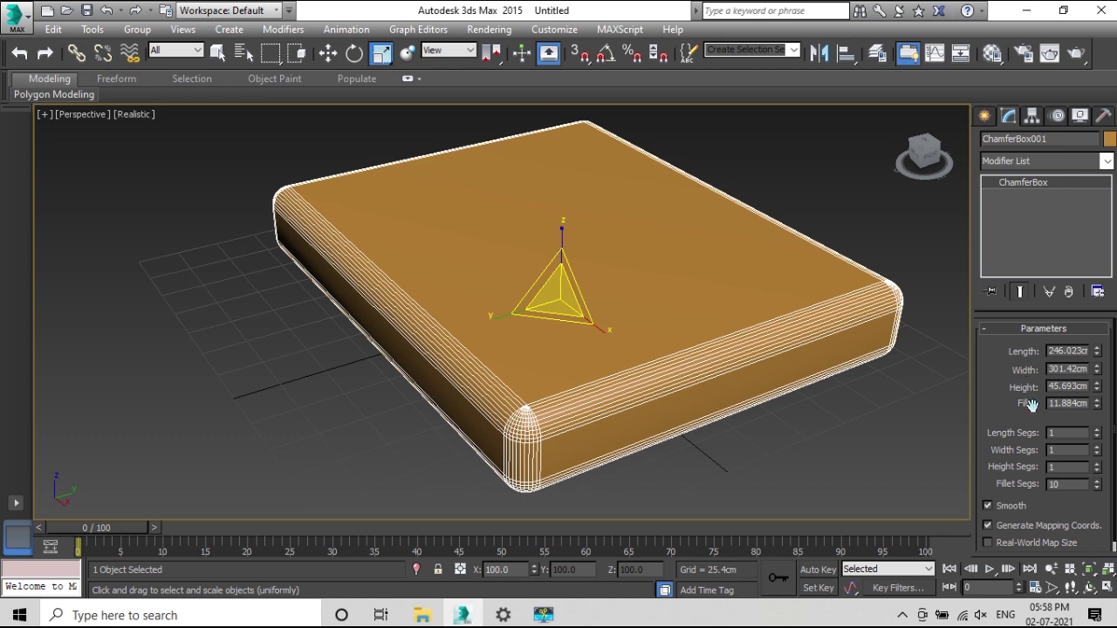
# Reduce the chamfer box's fillet to about 7.6 cm and deselect the box to view its rounded edges
pyautogui.moveTo(1099, 407); pyautogui.dragTo(1099, 414)
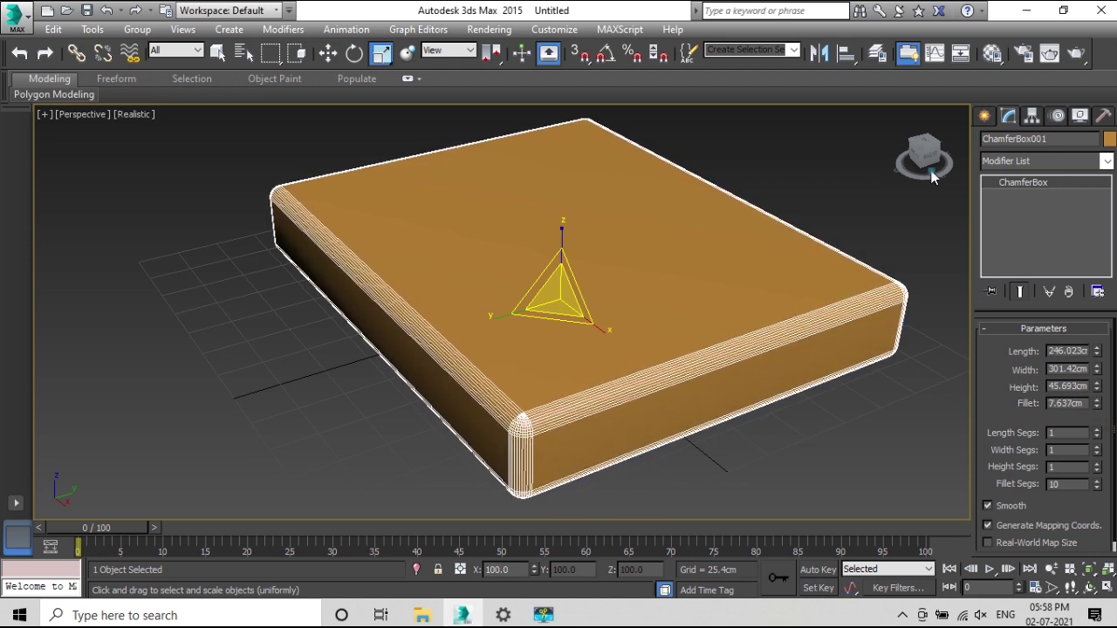
pyautogui.click(864, 199)
pyautogui.keyDown('alt'); pyautogui.moveTo(738, 379); pyautogui.dragTo(689, 362, button='middle'); pyautogui.keyUp('alt')
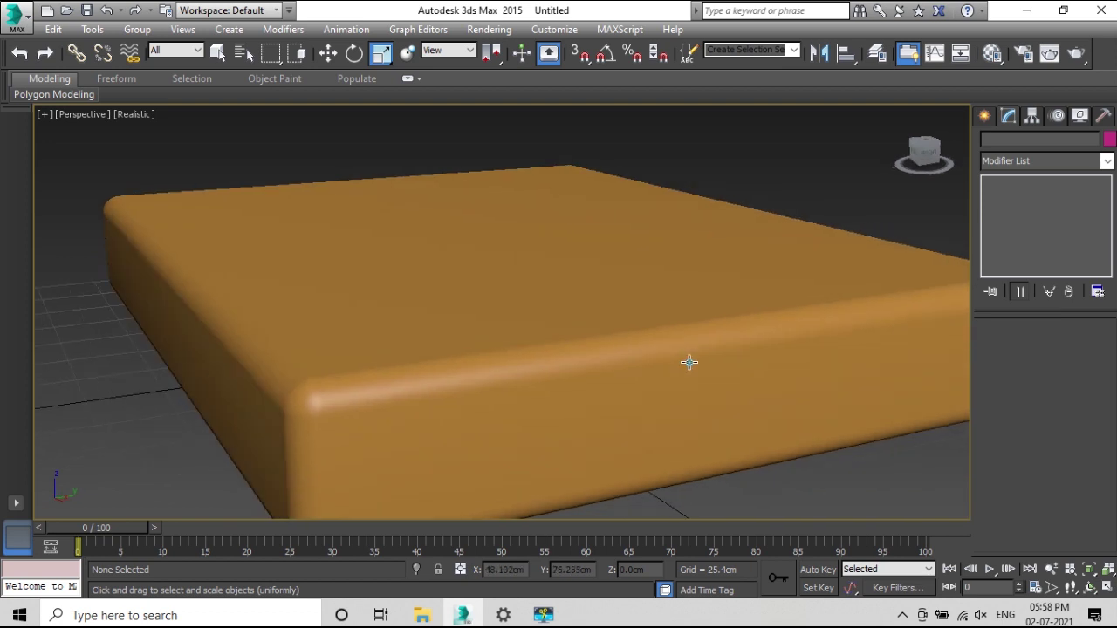
# Enlarge the chamfer box's fillet for a rounder look, and remove the box from the scene
pyautogui.click(689, 362)
pyautogui.scroll(-4, 702, 362)
pyautogui.moveTo(1099, 410); pyautogui.dragTo(1100, 277)
pyautogui.click(858, 202)
pyautogui.keyDown('alt'); pyautogui.moveTo(846, 227); pyautogui.dragTo(570, 349, button='middle'); pyautogui.keyUp('alt')
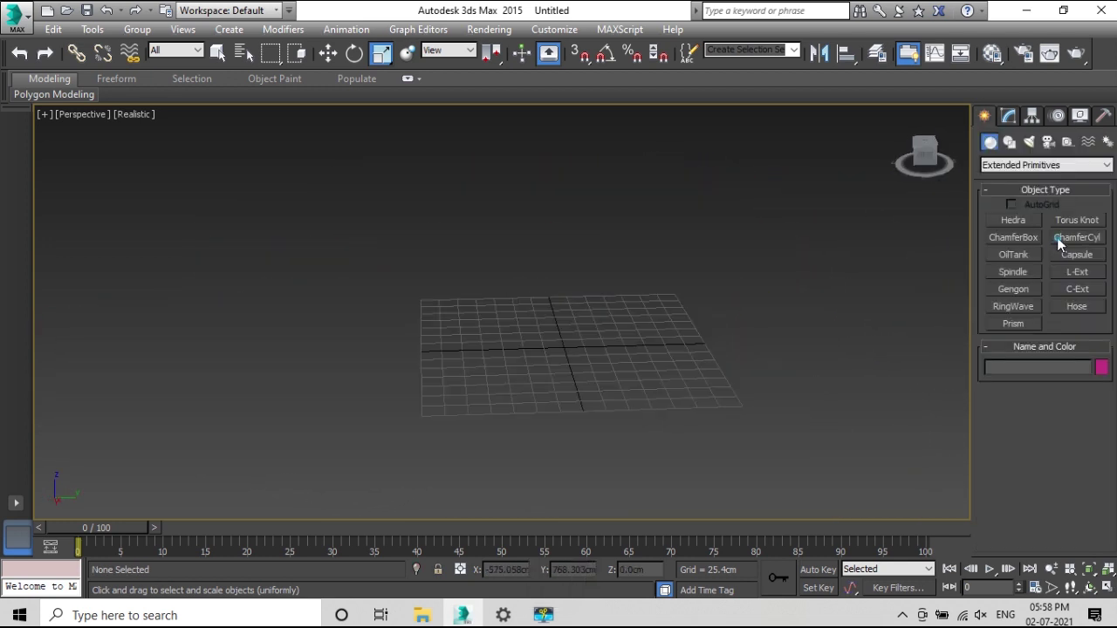
# Create a ChamferCyl at the grid centre with a radius of about 124 cm, height of 256 cm and fillet of 32 cm
pyautogui.click(1058, 241)
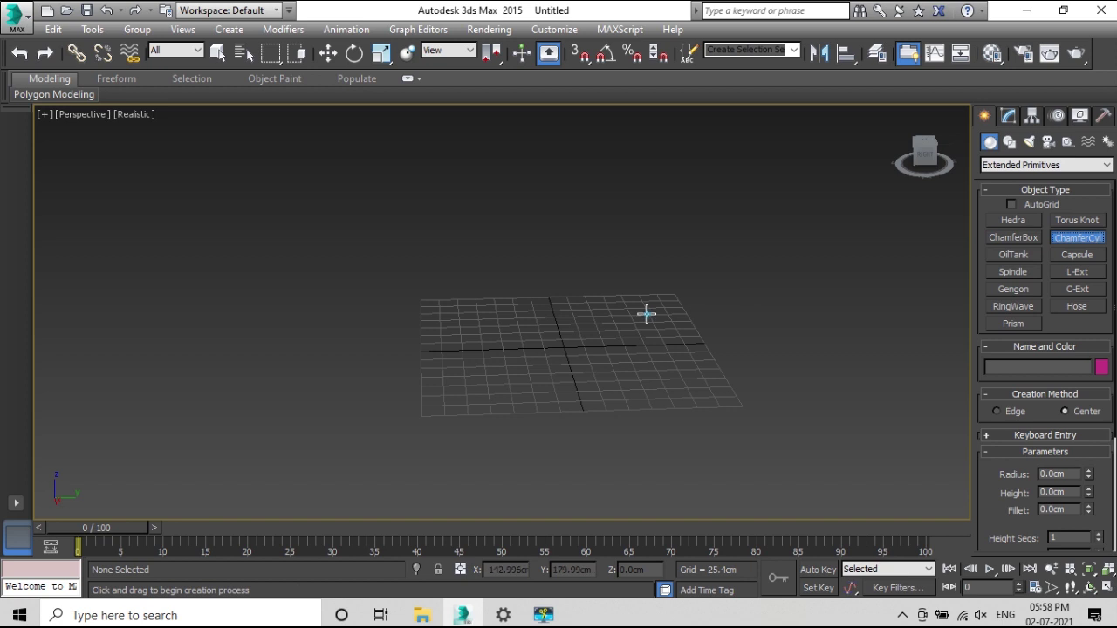
pyautogui.moveTo(558, 346); pyautogui.dragTo(646, 367)
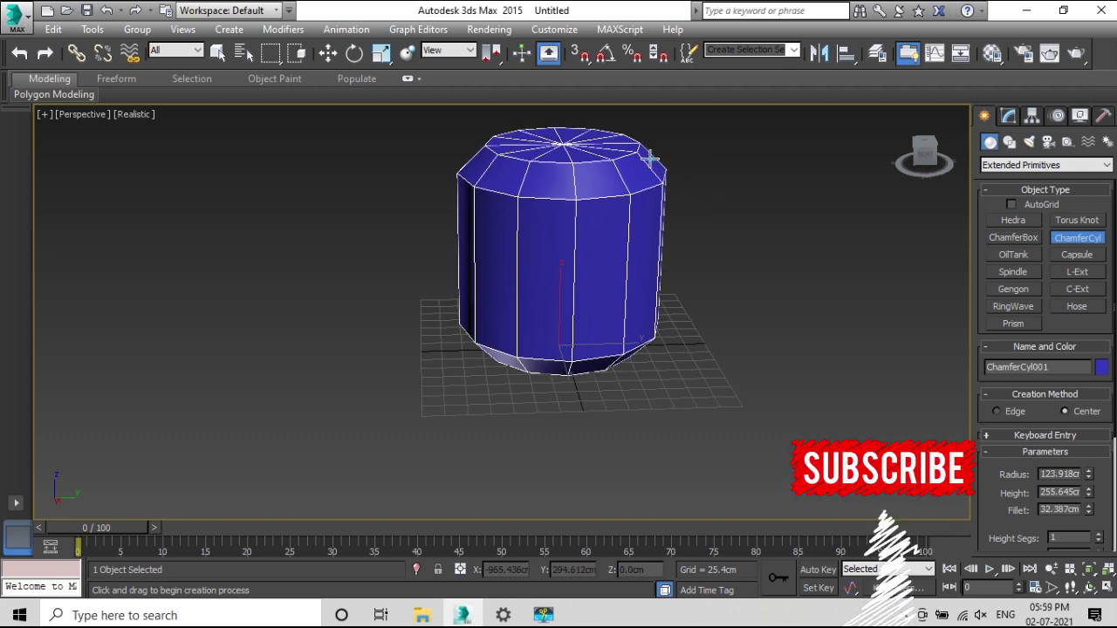
pyautogui.press('r')
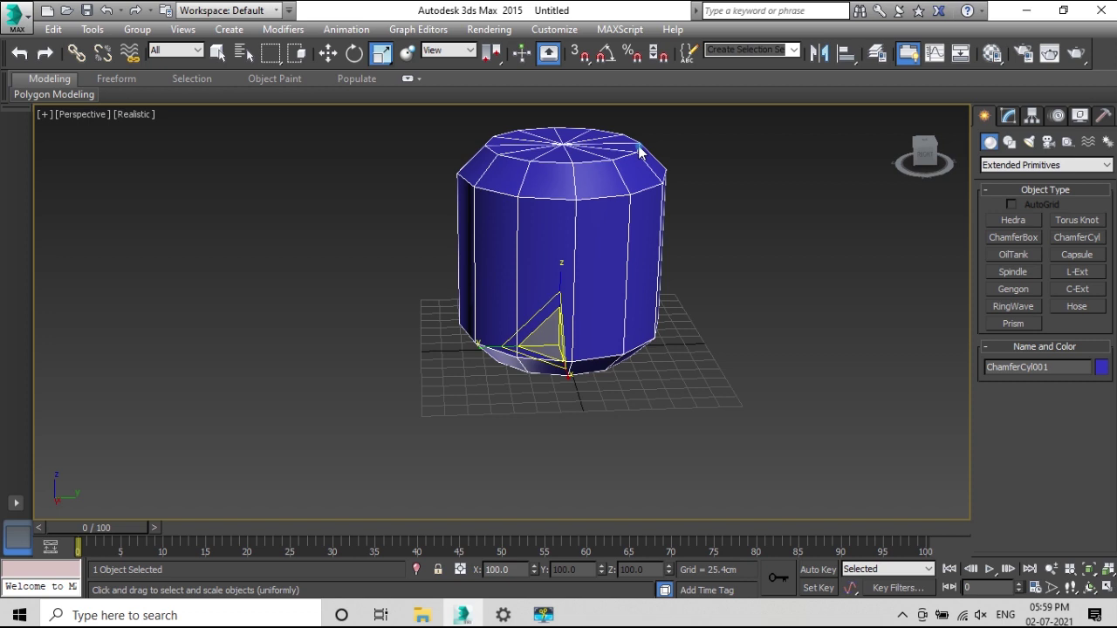
# Smooth the chamfer cylinder by setting its sides to 47 and its fillet segments to 11
pyautogui.click(1009, 116)
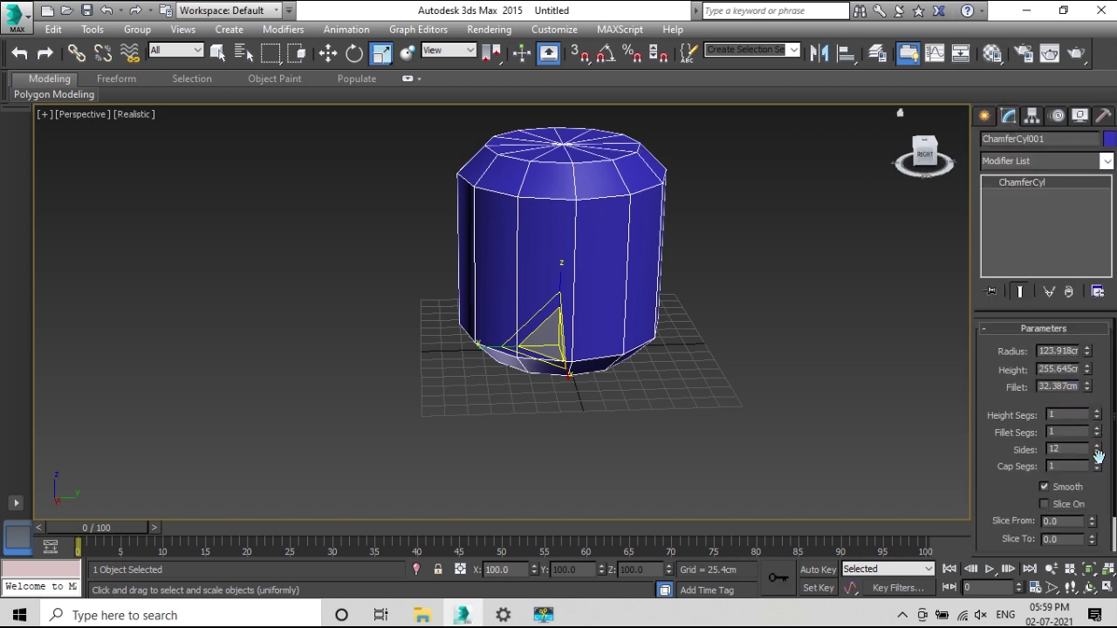
pyautogui.moveTo(1098, 452); pyautogui.dragTo(1109, 162)
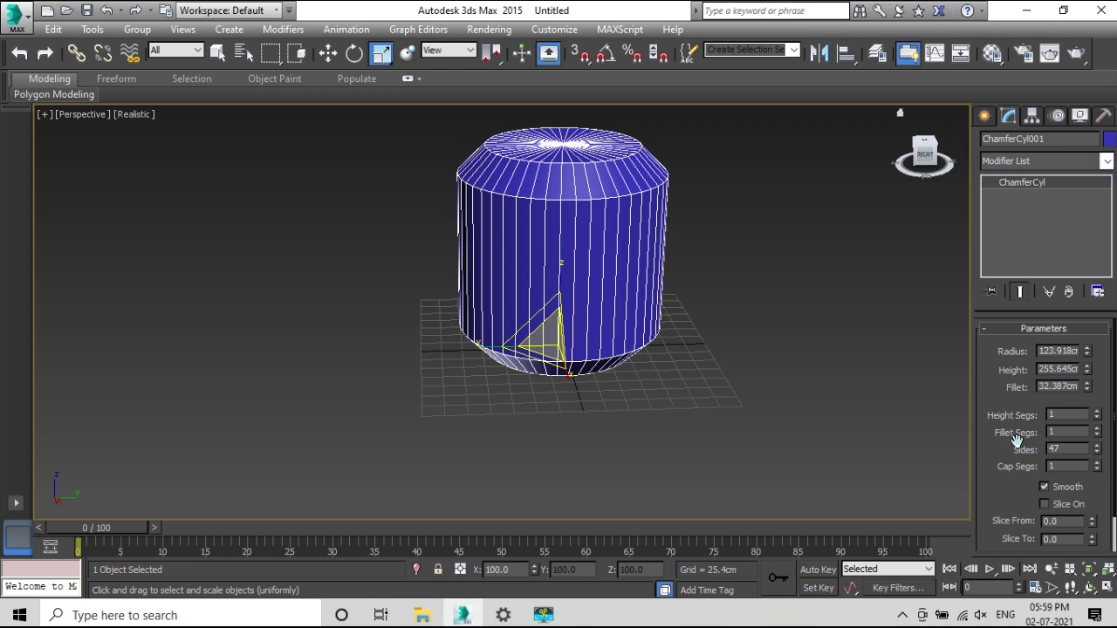
pyautogui.moveTo(1105, 428); pyautogui.dragTo(1109, 345)
pyautogui.click(815, 249)
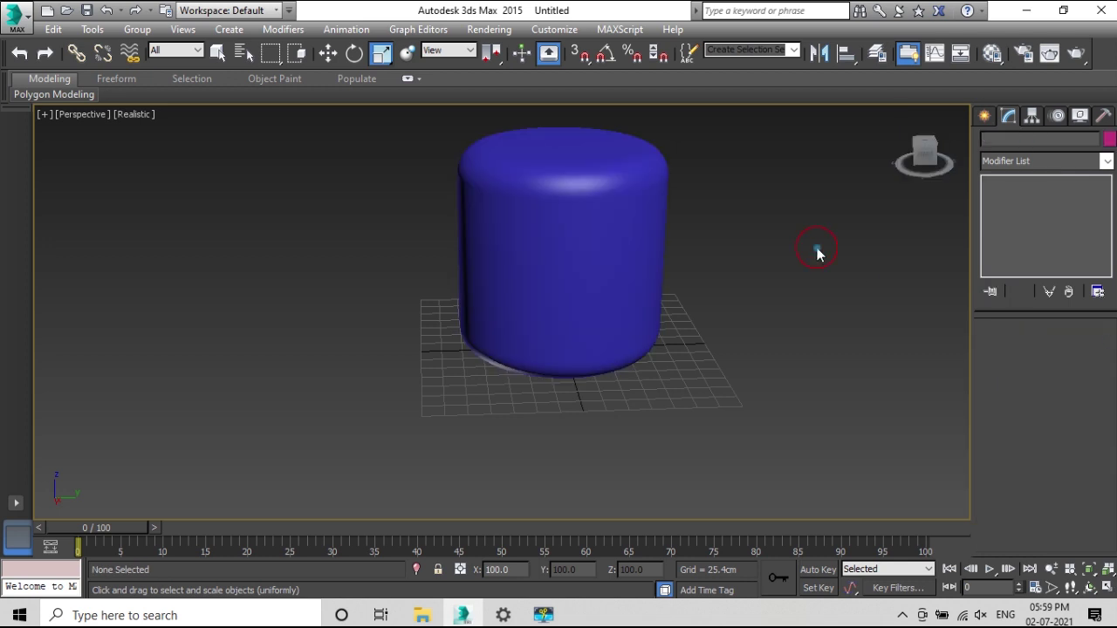
pyautogui.keyDown('alt'); pyautogui.moveTo(591, 257); pyautogui.dragTo(641, 274, button='middle'); pyautogui.keyUp('alt')
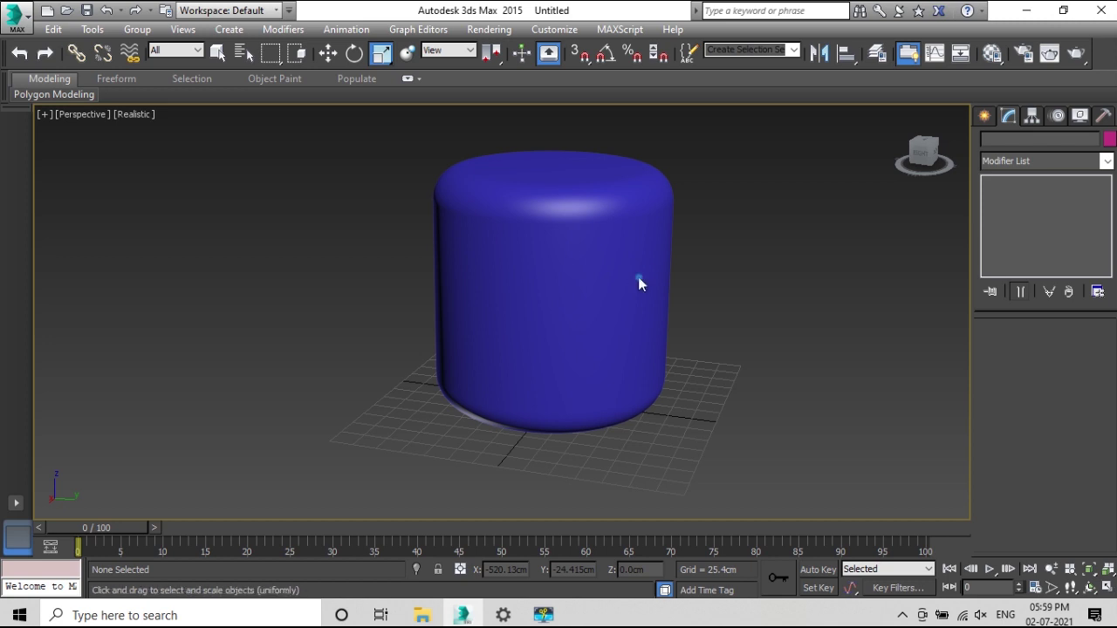
# Convert the chamfer cylinder to an Editable Poly
pyautogui.click(602, 254)
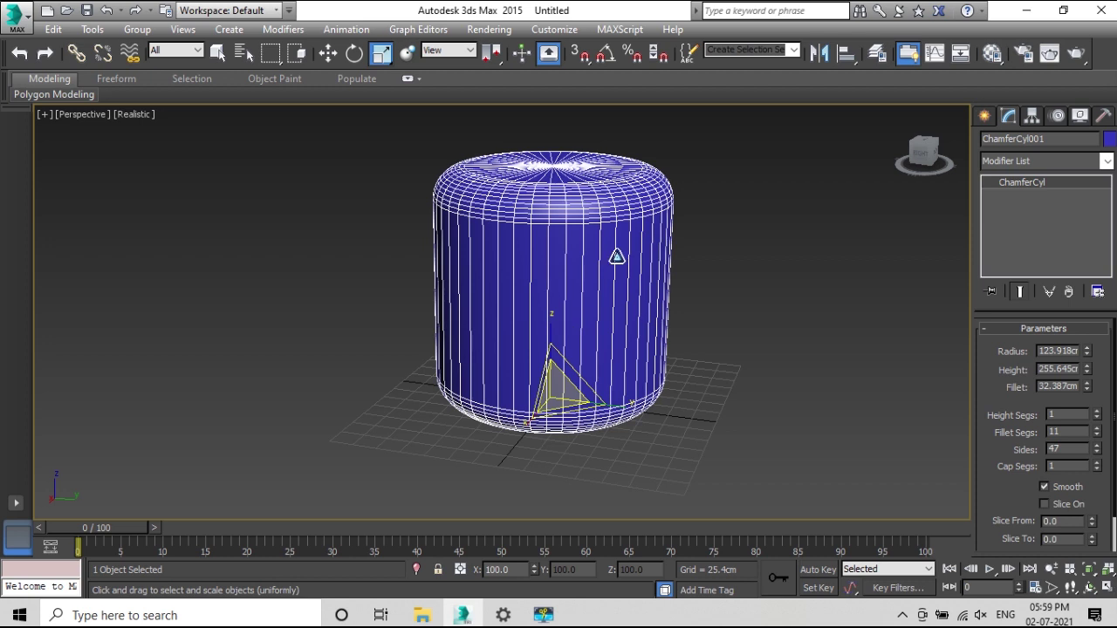
pyautogui.moveTo(613, 254); pyautogui.dragTo(581, 403, button='middle')
pyautogui.scroll(2, 518, 403)
pyautogui.rightClick(572, 324)
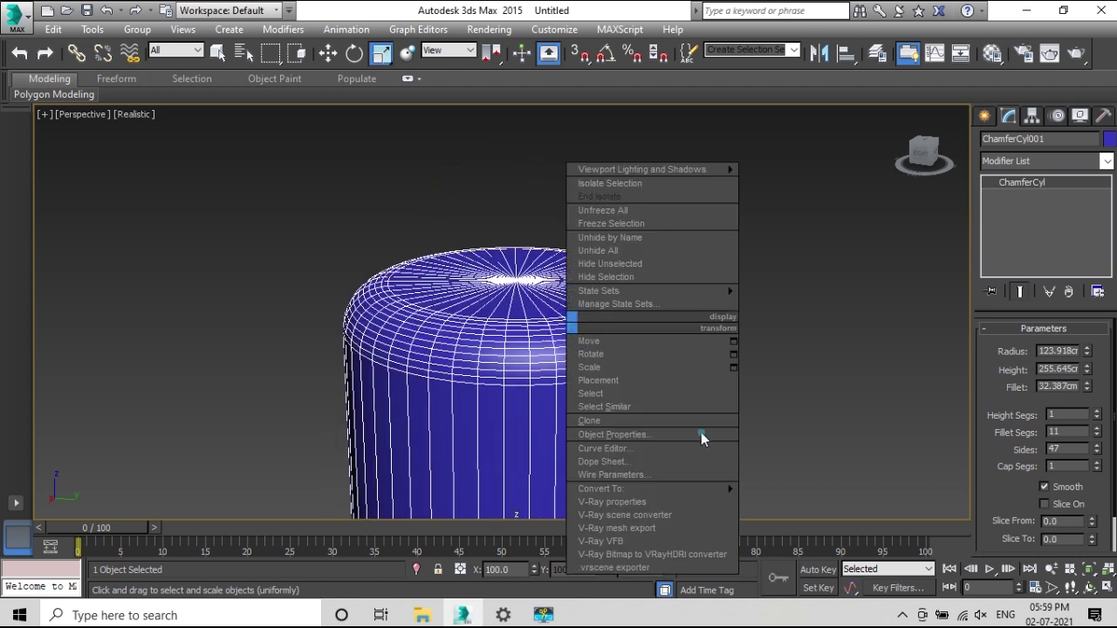
pyautogui.moveTo(707, 493)
pyautogui.click(789, 502)
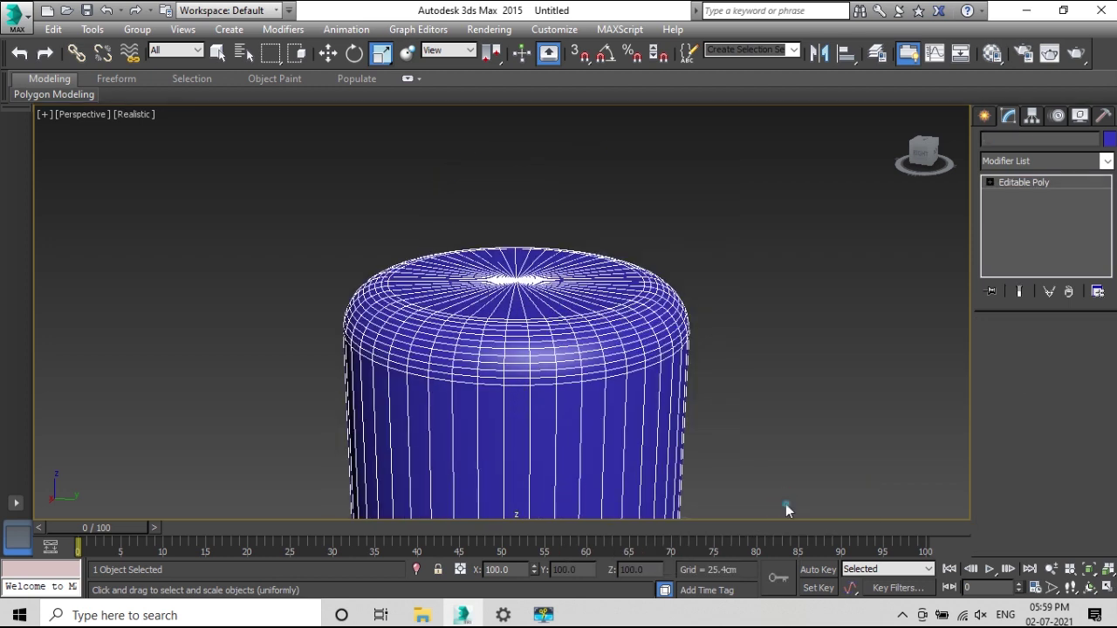
# Select all polygons of the cylinder's flat top cap at Polygon level in the Left view
pyautogui.keyDown('alt'); pyautogui.moveTo(792, 442); pyautogui.dragTo(668, 314, button='middle'); pyautogui.keyUp('alt')
pyautogui.click(476, 347)
pyautogui.press('l')
pyautogui.scroll(3, 491, 203)
pyautogui.moveTo(423, 179); pyautogui.dragTo(812, 251)
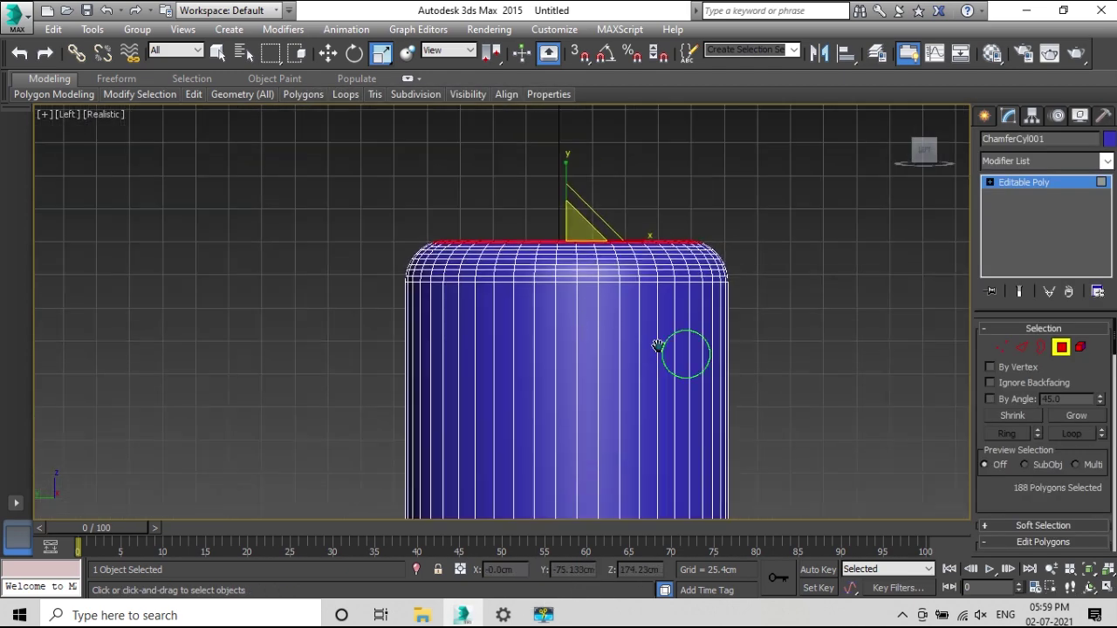
# Extrude the selected top cap polygons upward by 25.4 cm in the Perspective view to form a jar neck
pyautogui.press('p')
pyautogui.keyDown('alt'); pyautogui.moveTo(655, 343); pyautogui.dragTo(751, 318, button='middle'); pyautogui.keyUp('alt')
pyautogui.scroll(-5, 1042, 393)
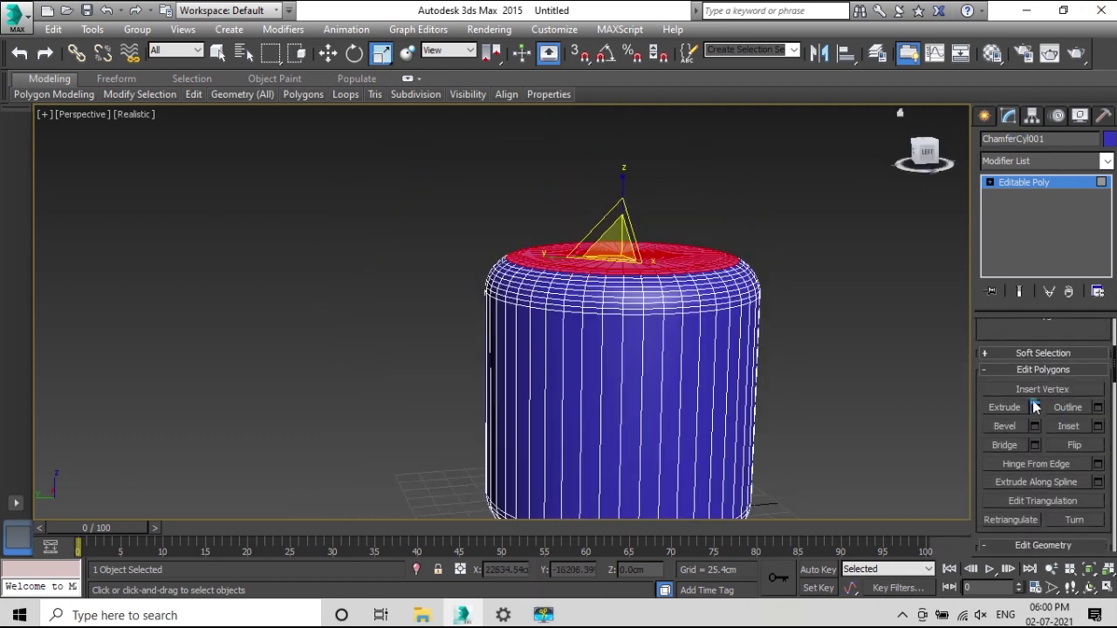
pyautogui.click(1034, 406)
pyautogui.scroll(4, 648, 292)
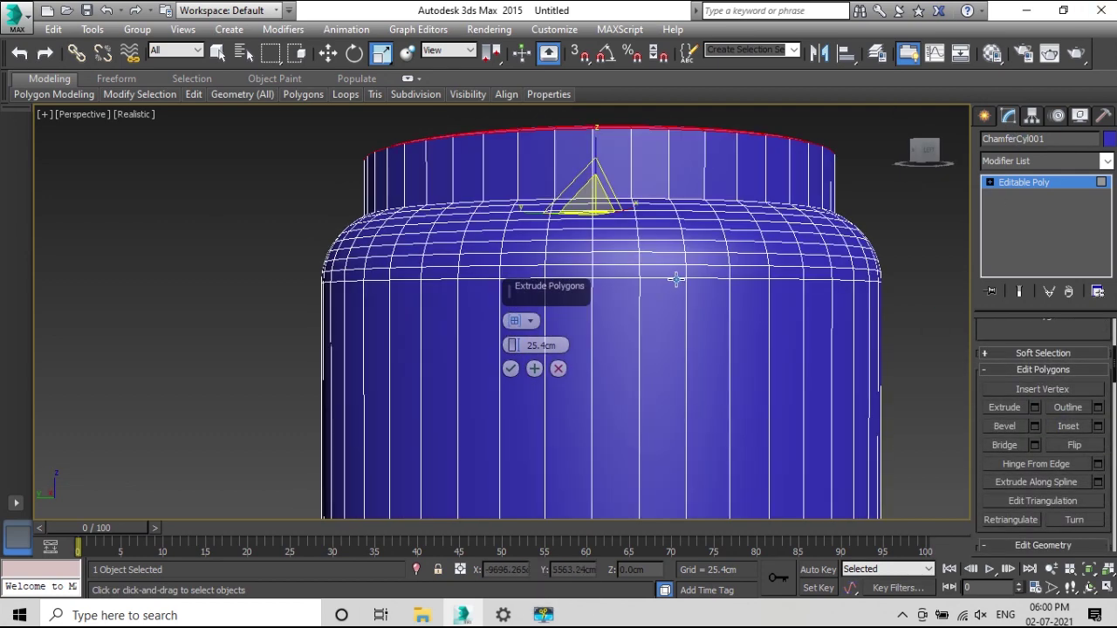
pyautogui.scroll(-1, 650, 279)
pyautogui.press('w')
pyautogui.moveTo(603, 156)
pyautogui.mouseDown()
pyautogui.moveTo(602, 52)
pyautogui.moveTo(603, 153)
pyautogui.moveTo(625, 128)
pyautogui.moveTo(620, 156)
pyautogui.mouseUp()
pyautogui.click(511, 368)
pyautogui.press('w')
pyautogui.scroll(-2, 658, 353)
pyautogui.click(835, 299)
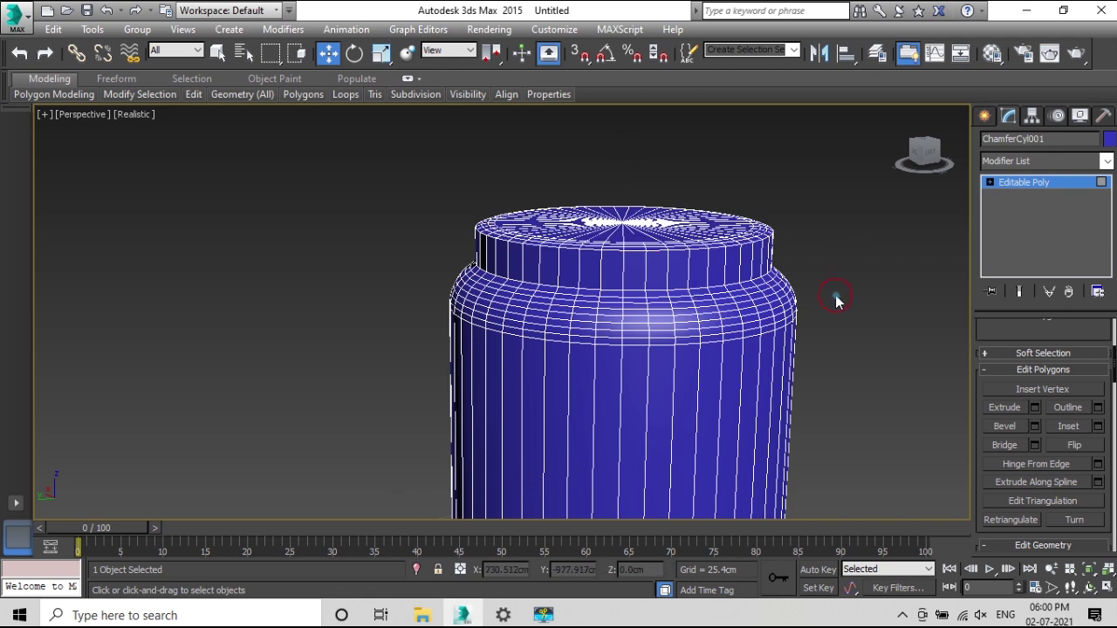
# Deselect the jar-shaped cylinder to view its shaded form, and delete it from the scene
pyautogui.scroll(-5, 835, 300)
pyautogui.click(815, 333)
pyautogui.scroll(3, 608, 364)
pyautogui.keyDown('alt'); pyautogui.moveTo(608, 364); pyautogui.dragTo(724, 418, button='middle'); pyautogui.keyUp('alt')
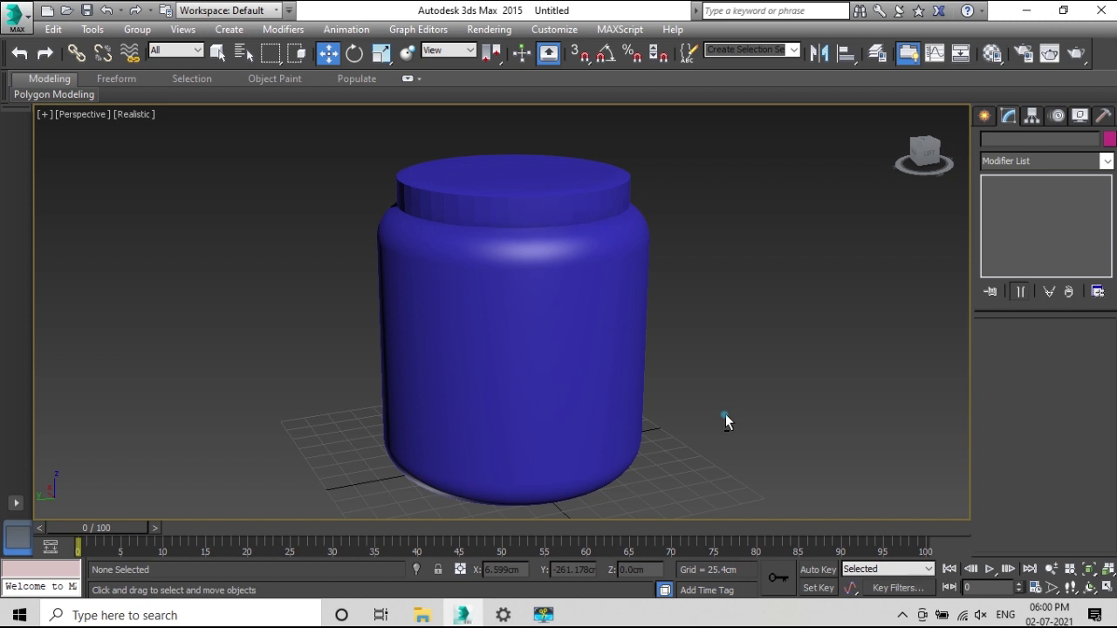
pyautogui.click(506, 355)
pyautogui.press('Delete')
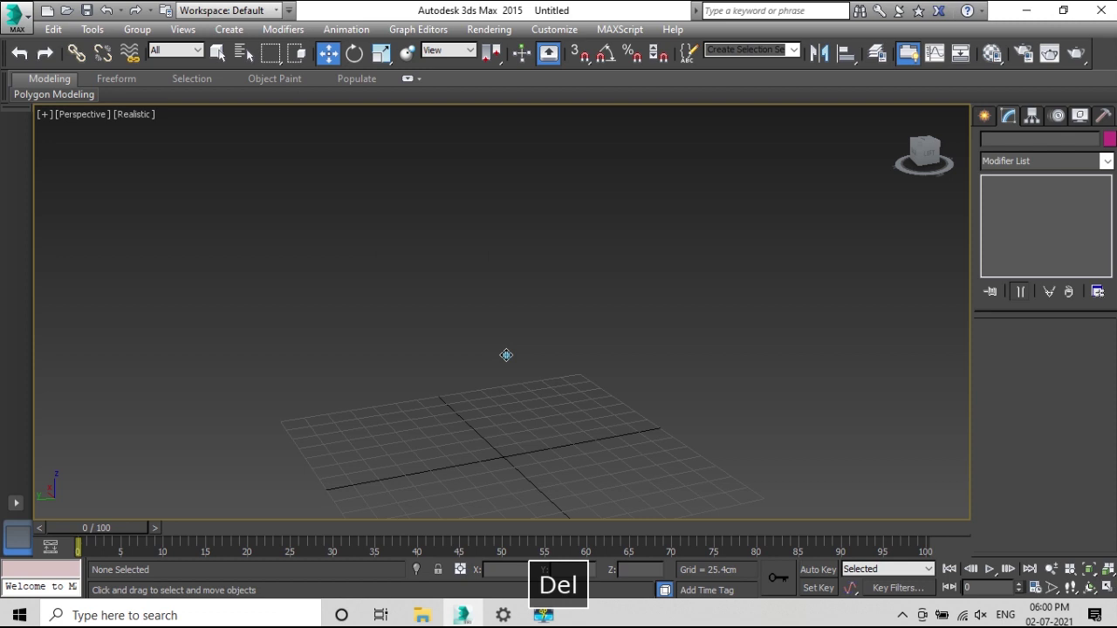
# Create an upright Capsule on the grid with a radius of about 96 cm
pyautogui.click(984, 115)
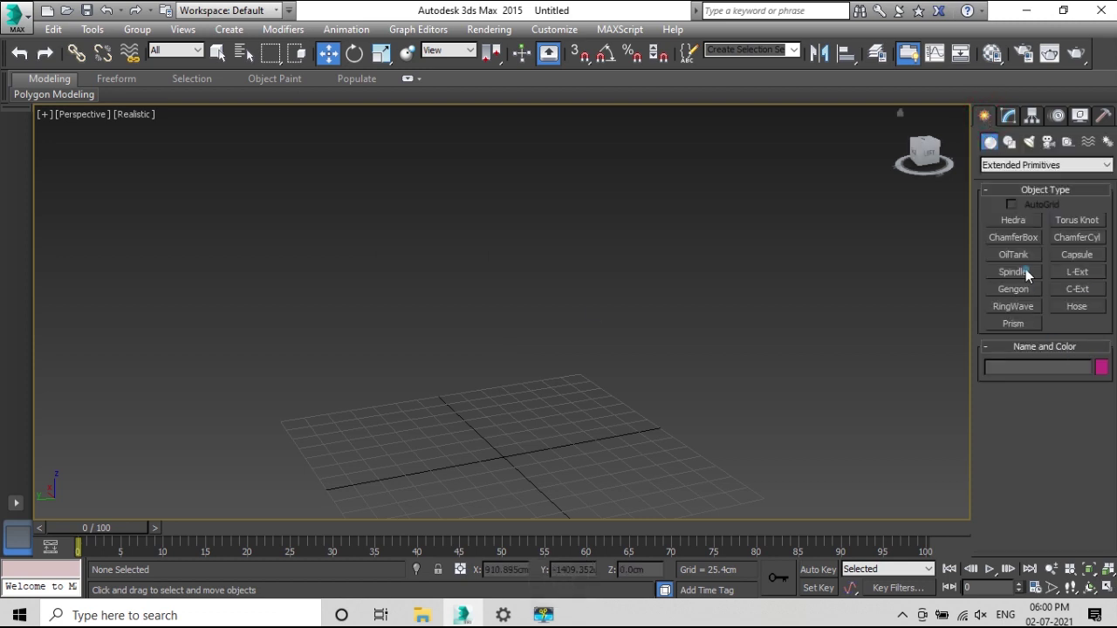
pyautogui.click(1076, 255)
pyautogui.moveTo(507, 461); pyautogui.dragTo(600, 448)
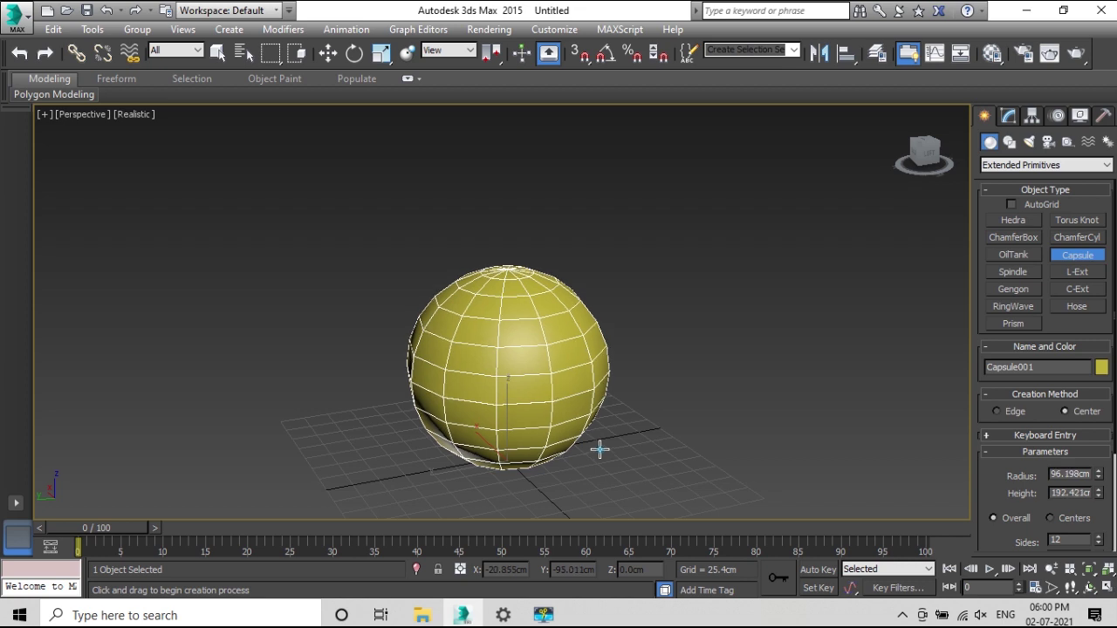
pyautogui.moveTo(599, 448); pyautogui.dragTo(586, 441)
pyautogui.scroll(-3, 593, 310)
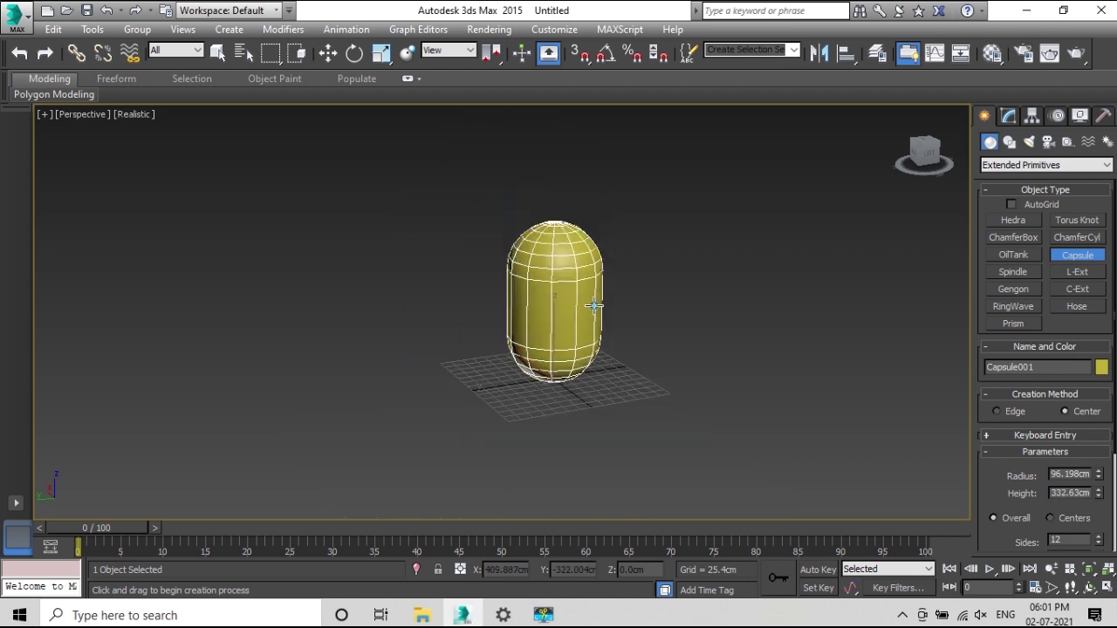
pyautogui.scroll(-2, 602, 270)
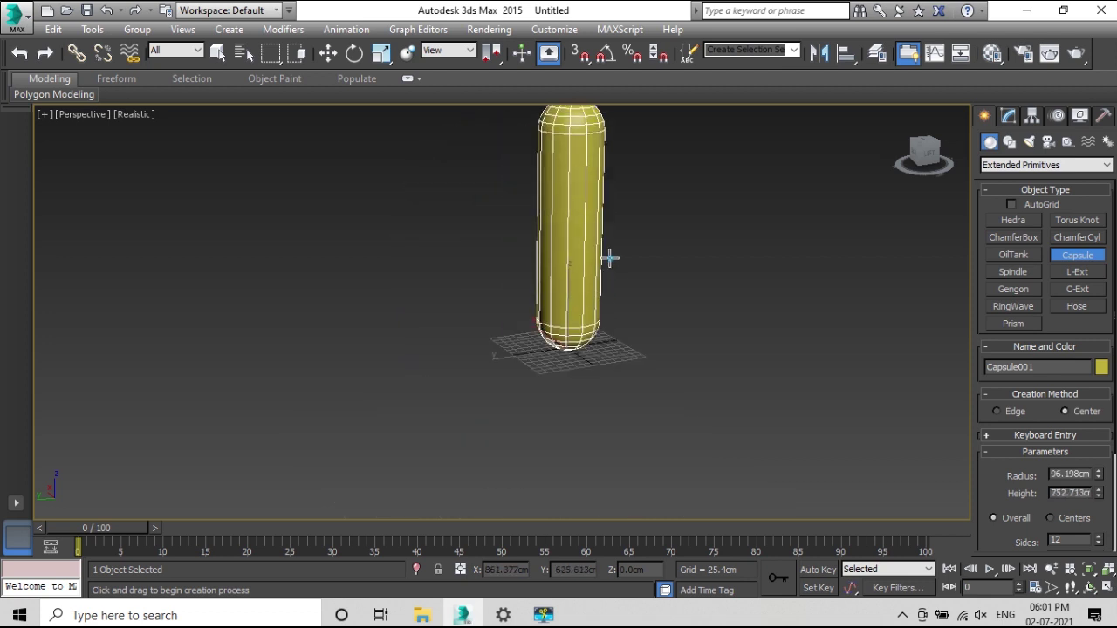
pyautogui.click(593, 347)
pyautogui.press('w')
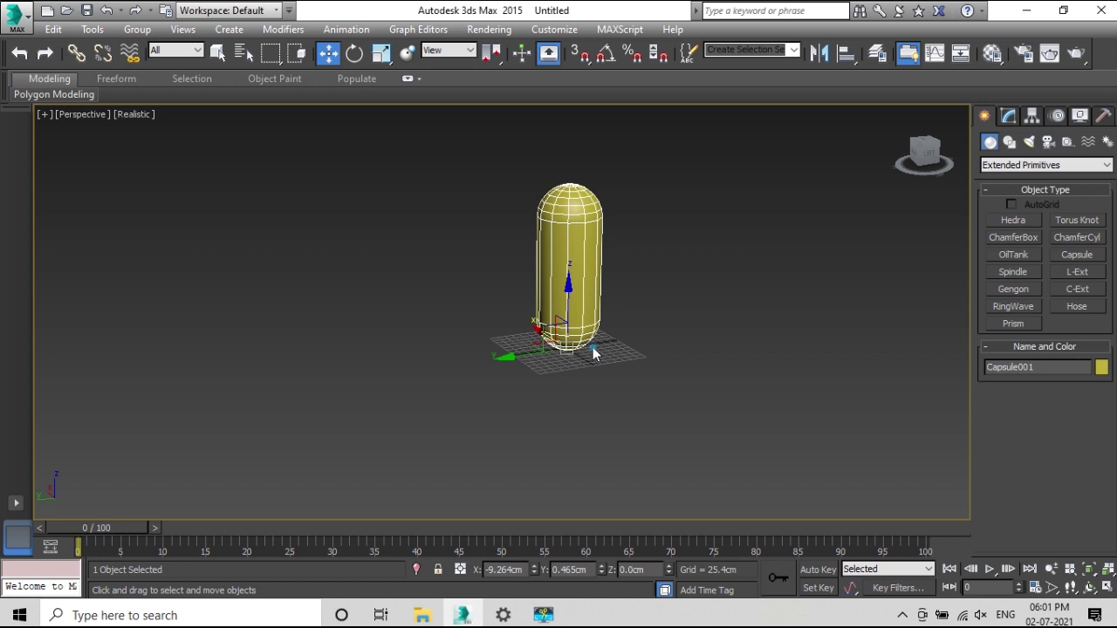
# View the capsule without its selection wireframe, and delete it
pyautogui.click(630, 312)
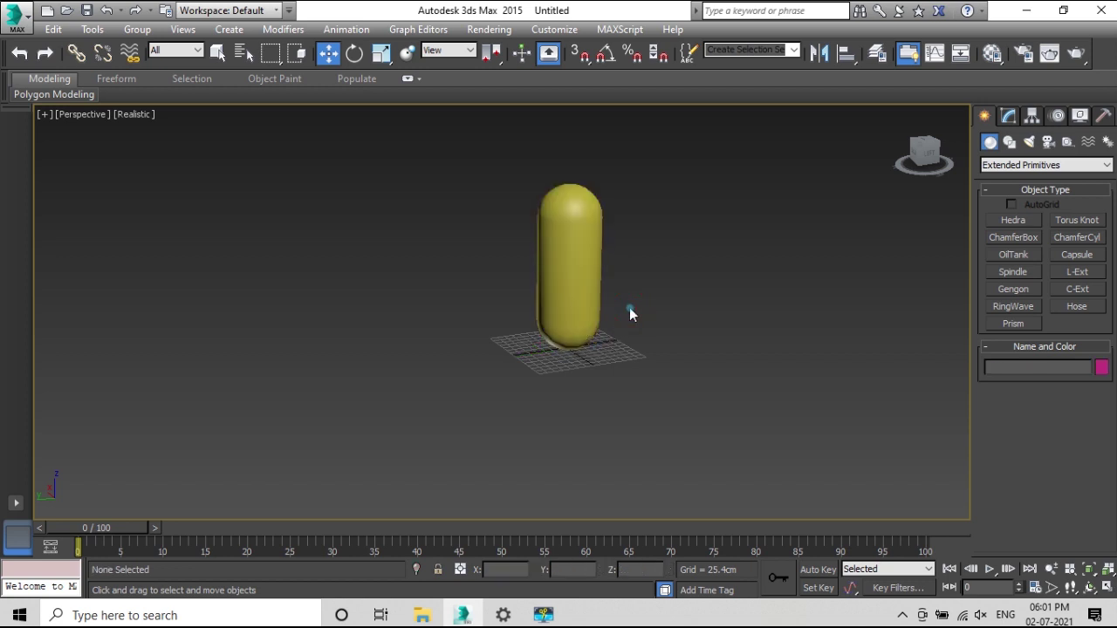
pyautogui.click(584, 281)
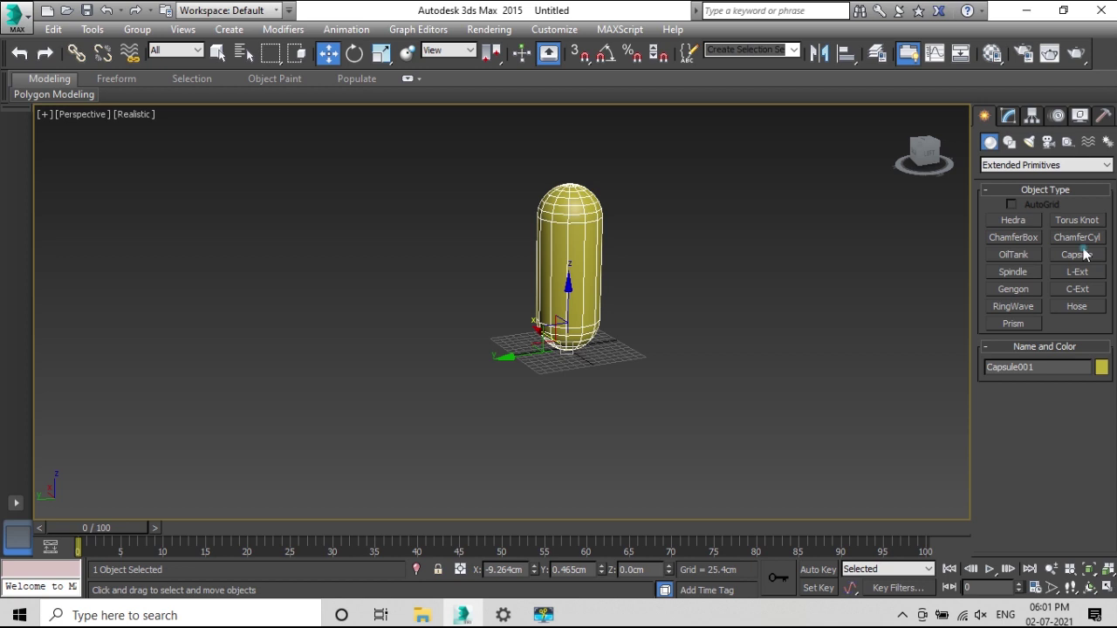
pyautogui.press('Delete')
# Create an OilTank beside the grid with a radius of about 174 cm, height of 658 cm and cap height of 104 cm
pyautogui.click(1014, 255)
pyautogui.moveTo(496, 346); pyautogui.dragTo(552, 345)
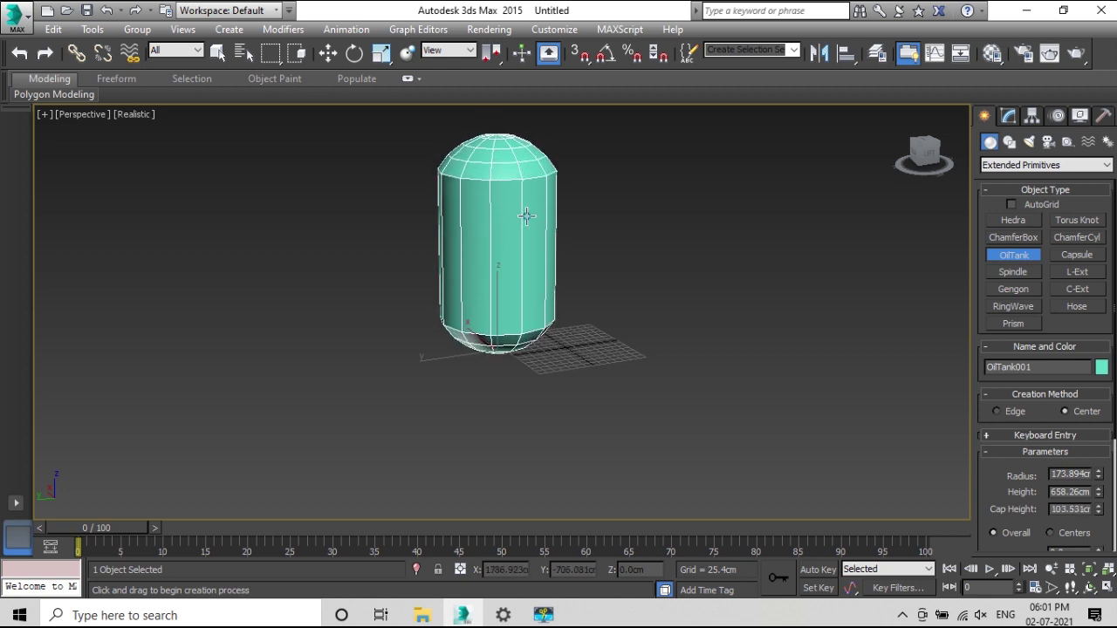
pyautogui.click(526, 216)
pyautogui.press('w')
# View the oil tank without its selection wireframe, and delete it
pyautogui.click(594, 253)
pyautogui.click(507, 254)
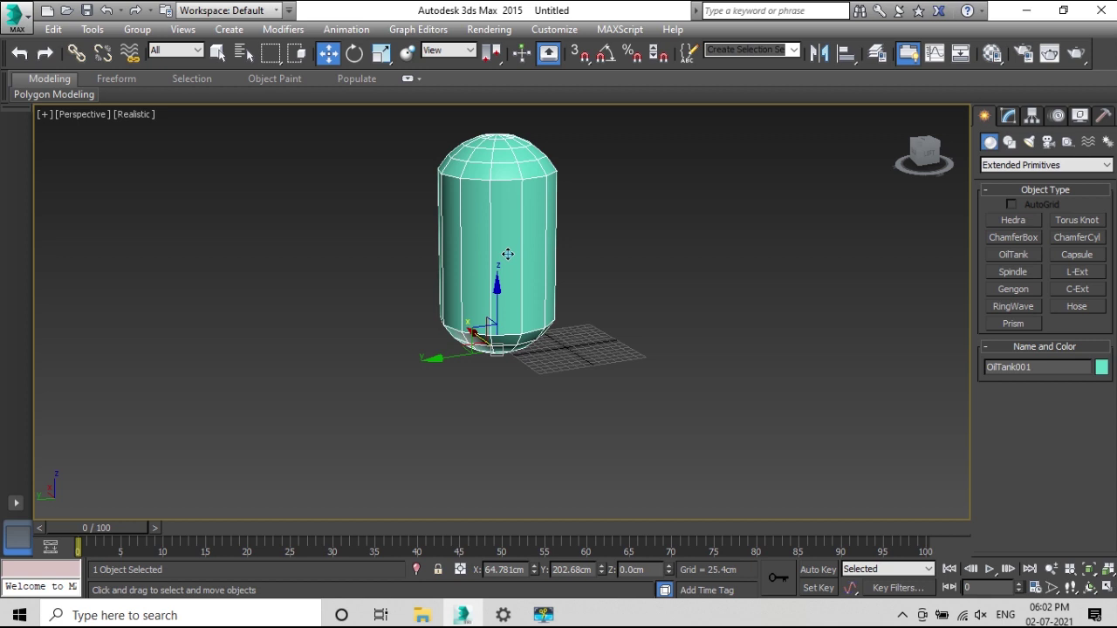
pyautogui.press('Delete')
# Create a Spindle at the outer corner of the grid
pyautogui.click(1013, 271)
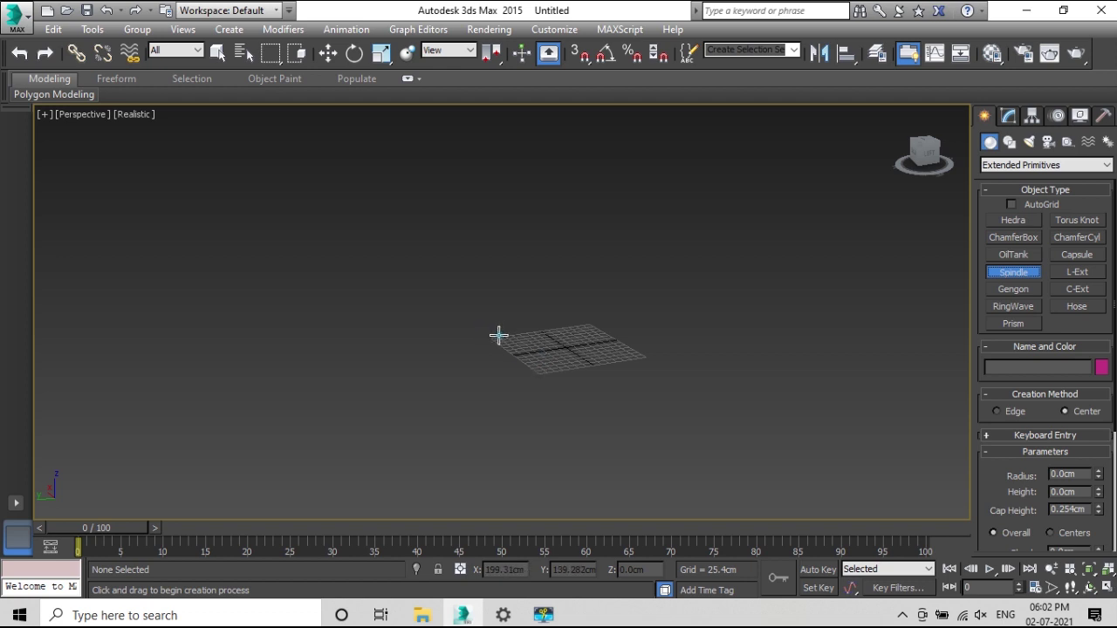
pyautogui.moveTo(498, 334); pyautogui.dragTo(499, 260)
pyautogui.click(499, 260)
# Create an L-Ext wall on the grid next to the spindle
pyautogui.click(1076, 271)
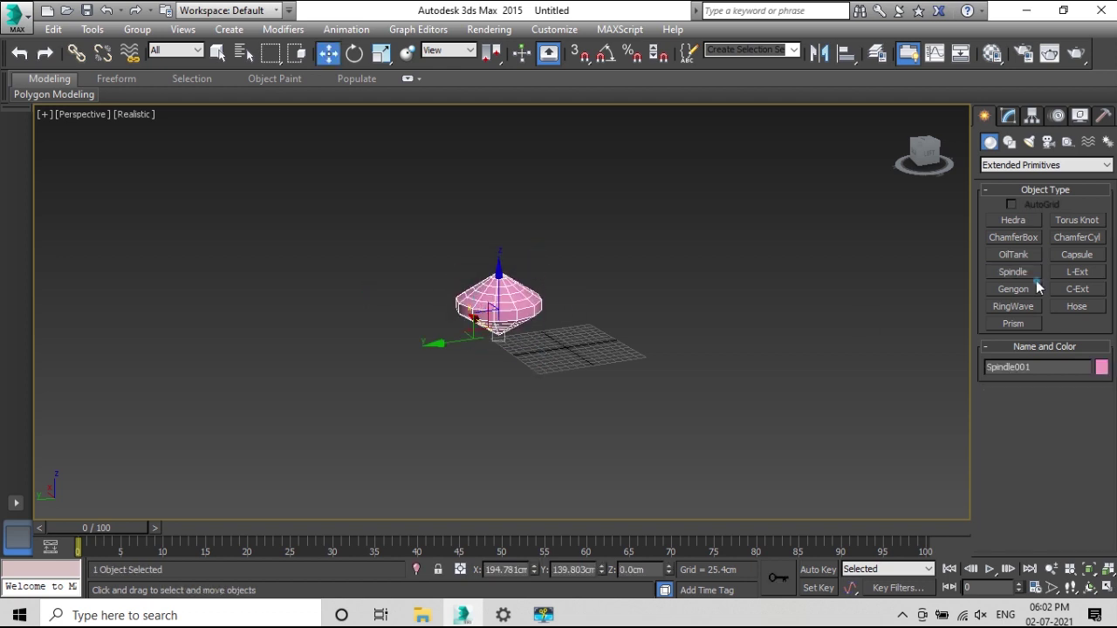
pyautogui.scroll(2, 750, 319)
pyautogui.moveTo(533, 327); pyautogui.dragTo(658, 280)
pyautogui.click(636, 219)
pyautogui.click(631, 275)
# Create a Gengon in front of the spindle and a RingWave with a radius of about 89 cm beside it
pyautogui.click(1013, 289)
pyautogui.moveTo(399, 382); pyautogui.dragTo(523, 408)
pyautogui.click(404, 365)
pyautogui.click(406, 370)
pyautogui.click(1013, 306)
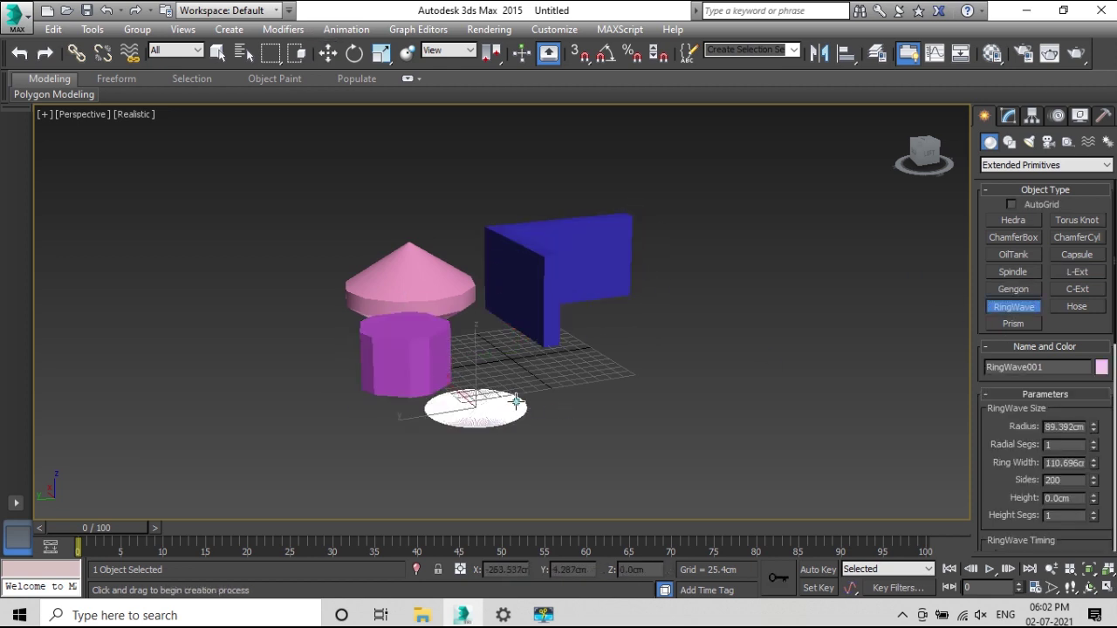
pyautogui.click(656, 392)
# Create a small, thin Prism next to the ring wave
pyautogui.click(1013, 324)
pyautogui.moveTo(464, 447)
pyautogui.mouseDown()
pyautogui.moveTo(536, 437)
pyautogui.moveTo(598, 404)
pyautogui.mouseUp()
pyautogui.click(505, 410)
pyautogui.rightClick(545, 479)
pyautogui.click(597, 410)
pyautogui.click(590, 367)
pyautogui.click(1013, 324)
# Create a small Hedra on the grid between the gengon and the L-shaped wall
pyautogui.click(1013, 220)
pyautogui.moveTo(488, 368); pyautogui.dragTo(523, 346)
pyautogui.rightClick(502, 353)
# Create a large Torus Knot on the far side of the gengon
pyautogui.click(1076, 219)
pyautogui.rightClick(527, 349)
pyautogui.moveTo(288, 384); pyautogui.dragTo(341, 407)
pyautogui.click(343, 403)
pyautogui.rightClick(344, 403)
# Create a tall free Hose in front of the torus knot
pyautogui.keyDown('alt'); pyautogui.moveTo(611, 405); pyautogui.dragTo(580, 373, button='middle'); pyautogui.keyUp('alt')
pyautogui.click(1082, 307)
pyautogui.moveTo(421, 466); pyautogui.dragTo(462, 475)
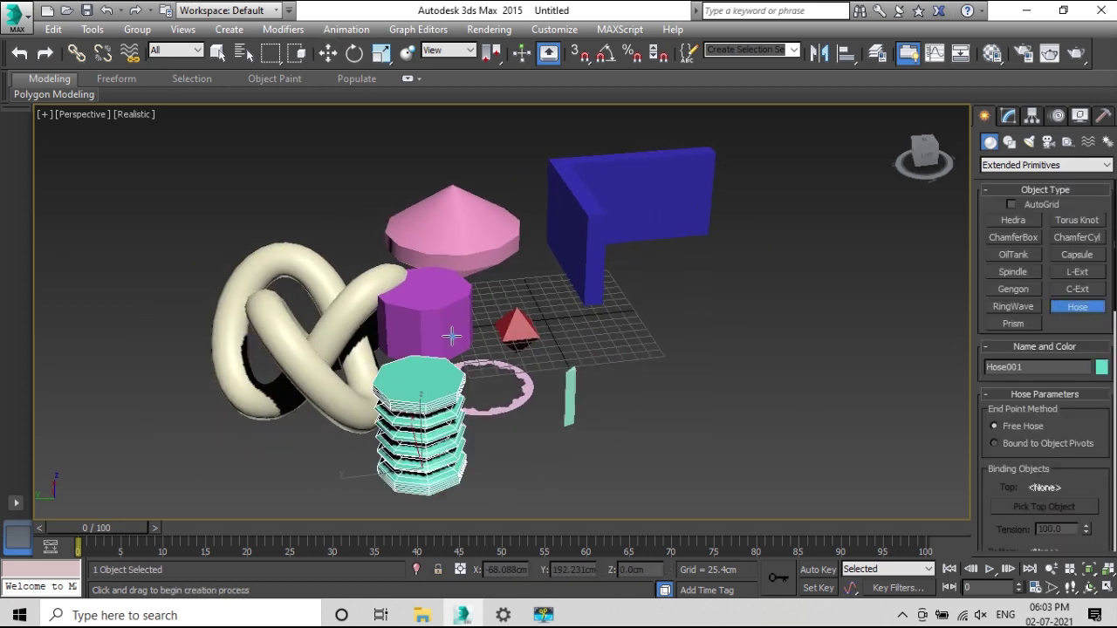
pyautogui.click(512, 284)
pyautogui.rightClick(701, 354)
# Move the gengon away from the hose and torus knot to the other side of the prism, and deselect it
pyautogui.keyDown('alt'); pyautogui.moveTo(701, 354); pyautogui.dragTo(488, 349, button='middle'); pyautogui.keyUp('alt')
pyautogui.click(393, 292)
pyautogui.press('w')
pyautogui.moveTo(357, 276); pyautogui.dragTo(588, 403)
pyautogui.moveTo(588, 403)
pyautogui.keyDown('alt'); pyautogui.mouseDown(button='middle')
pyautogui.moveTo(572, 388)
pyautogui.moveTo(625, 394)
pyautogui.moveTo(600, 415)
pyautogui.mouseUp(button='middle'); pyautogui.keyUp('alt')
pyautogui.click(624, 395)
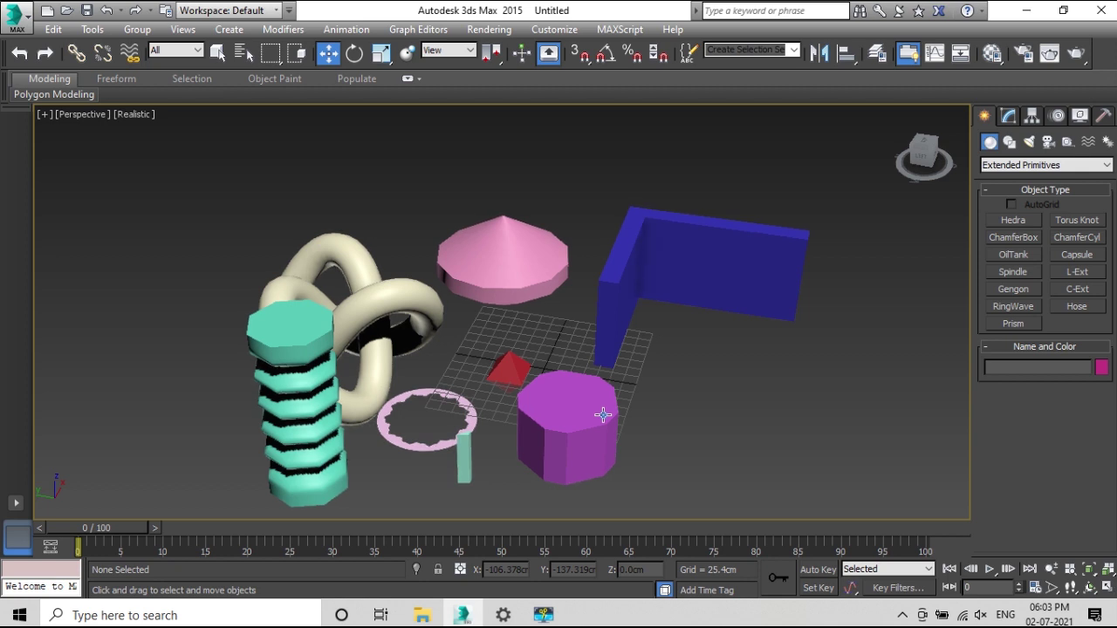
# Select the hose among the extended primitives
pyautogui.moveTo(548, 369); pyautogui.dragTo(616, 250, button='middle')
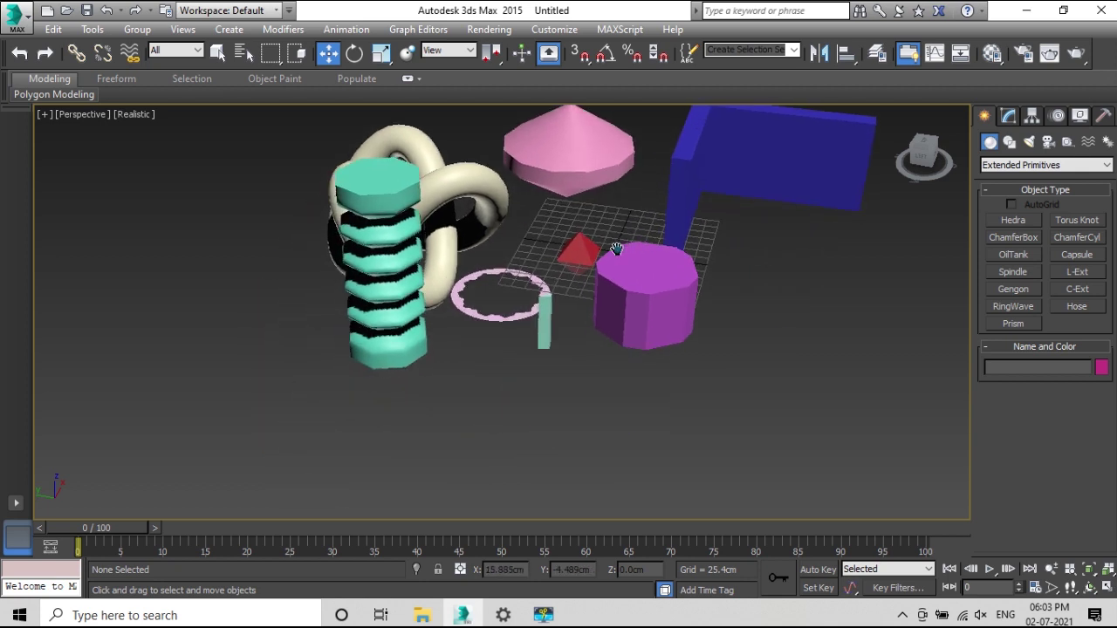
pyautogui.click(395, 350)
pyautogui.keyDown('alt'); pyautogui.moveTo(394, 350); pyautogui.dragTo(449, 398, button='middle'); pyautogui.keyUp('alt')
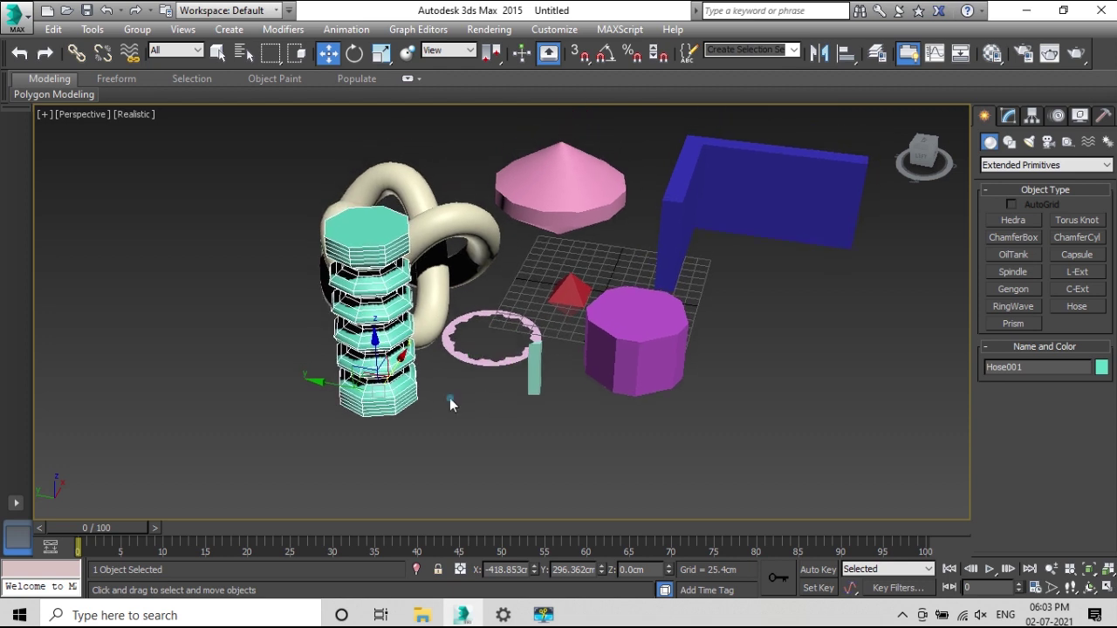
# Select the torus knot beside the hose to inspect it from another side
pyautogui.keyDown('alt'); pyautogui.moveTo(448, 461); pyautogui.dragTo(500, 436, button='middle'); pyautogui.keyUp('alt')
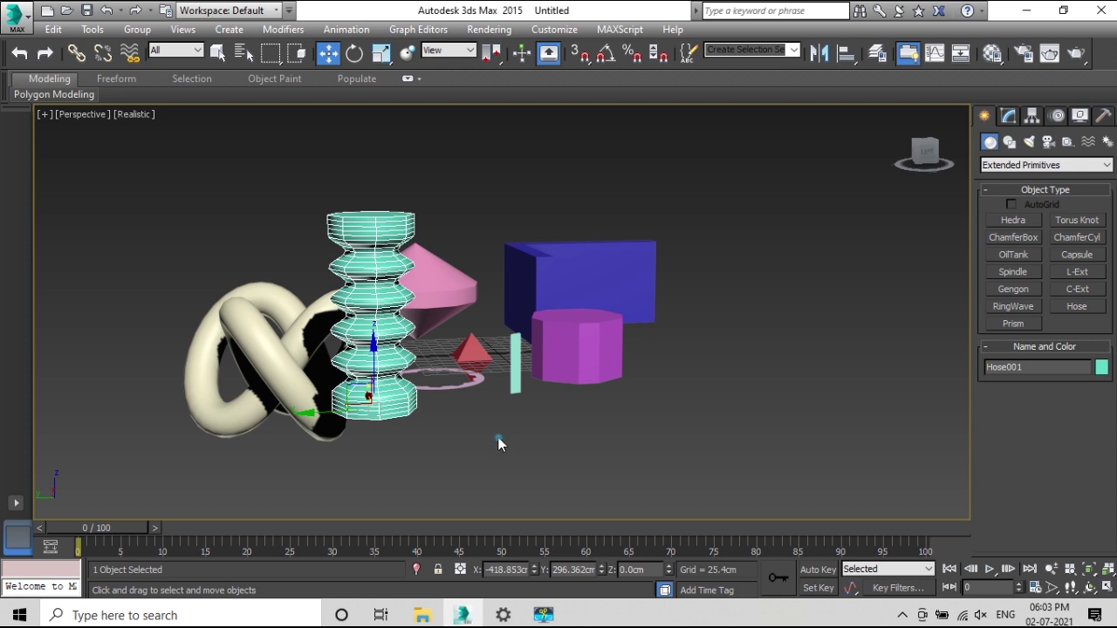
pyautogui.keyDown('alt'); pyautogui.moveTo(327, 390); pyautogui.dragTo(360, 390, button='middle'); pyautogui.keyUp('alt')
pyautogui.click(360, 390)
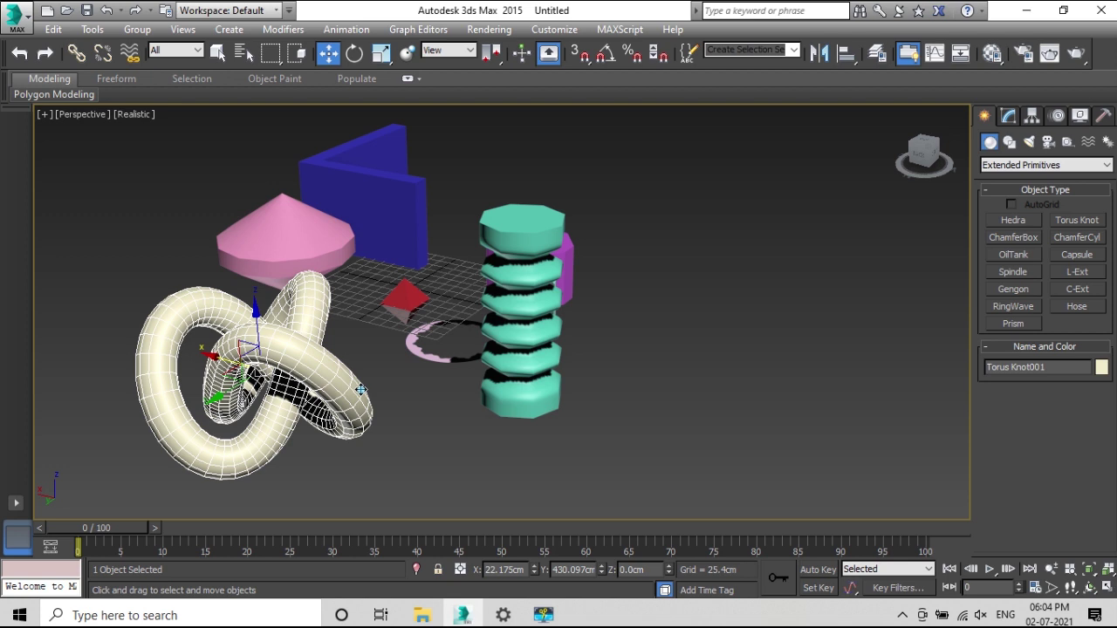
# Create a C-Ext beside the L-Ext, about 375 cm back and front, 525 cm side, with walls about 14 cm wide
pyautogui.keyDown('alt'); pyautogui.moveTo(715, 308); pyautogui.dragTo(568, 359, button='middle'); pyautogui.keyUp('alt')
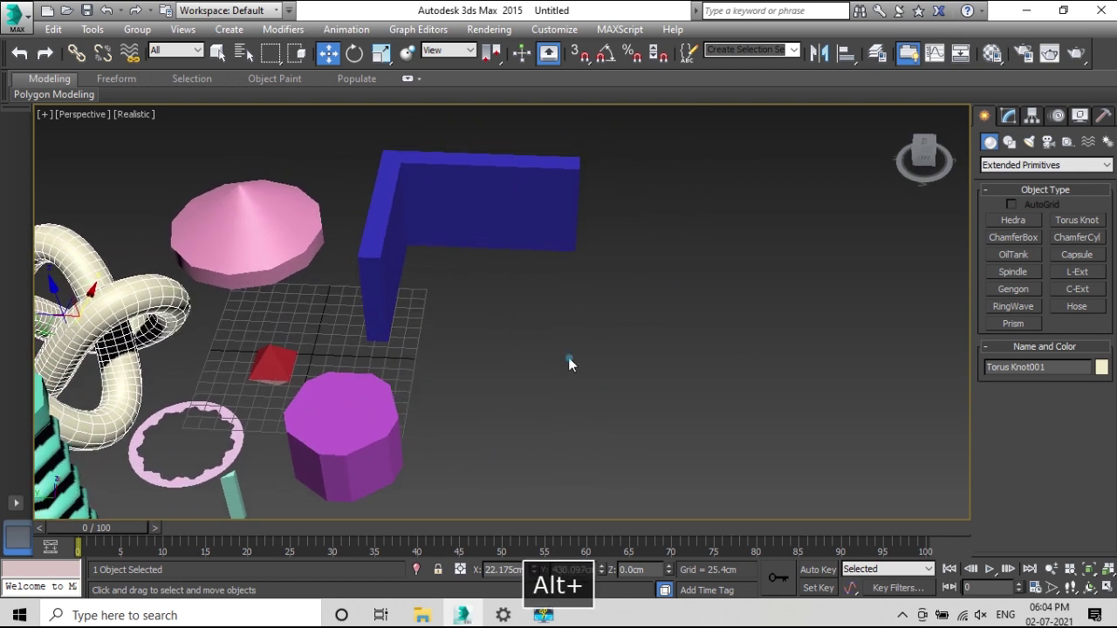
pyautogui.click(1085, 291)
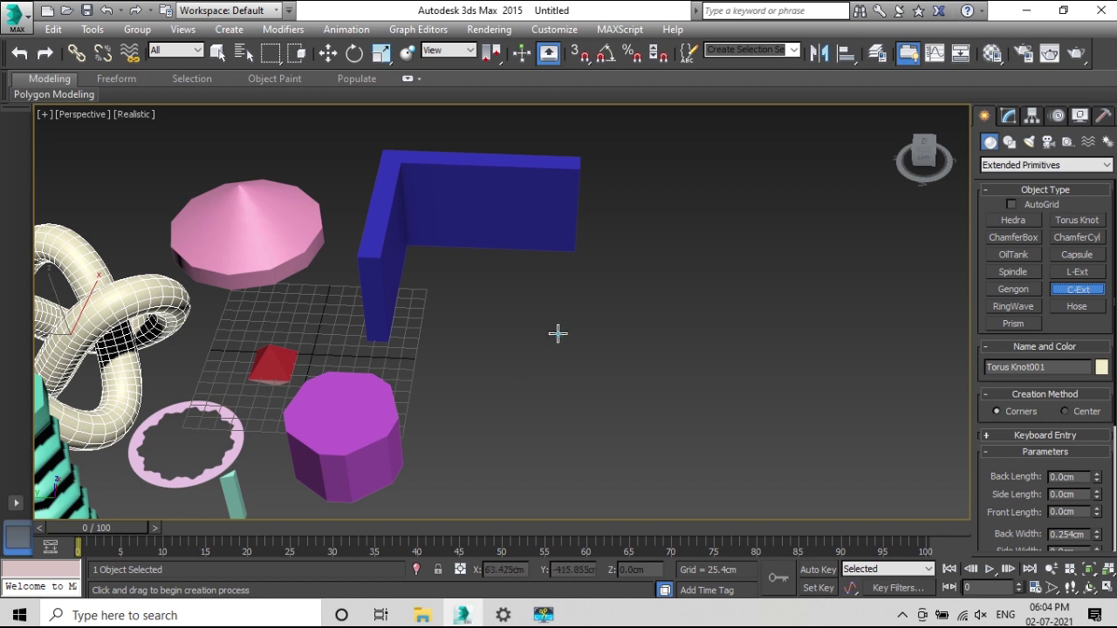
pyautogui.moveTo(495, 297); pyautogui.dragTo(818, 478)
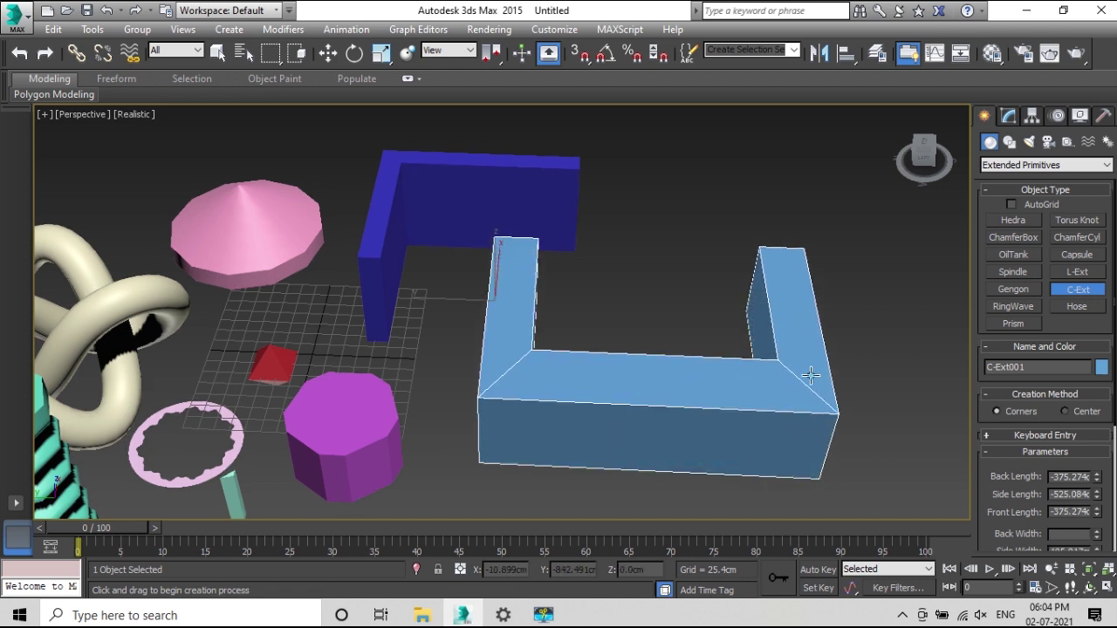
pyautogui.click(837, 267)
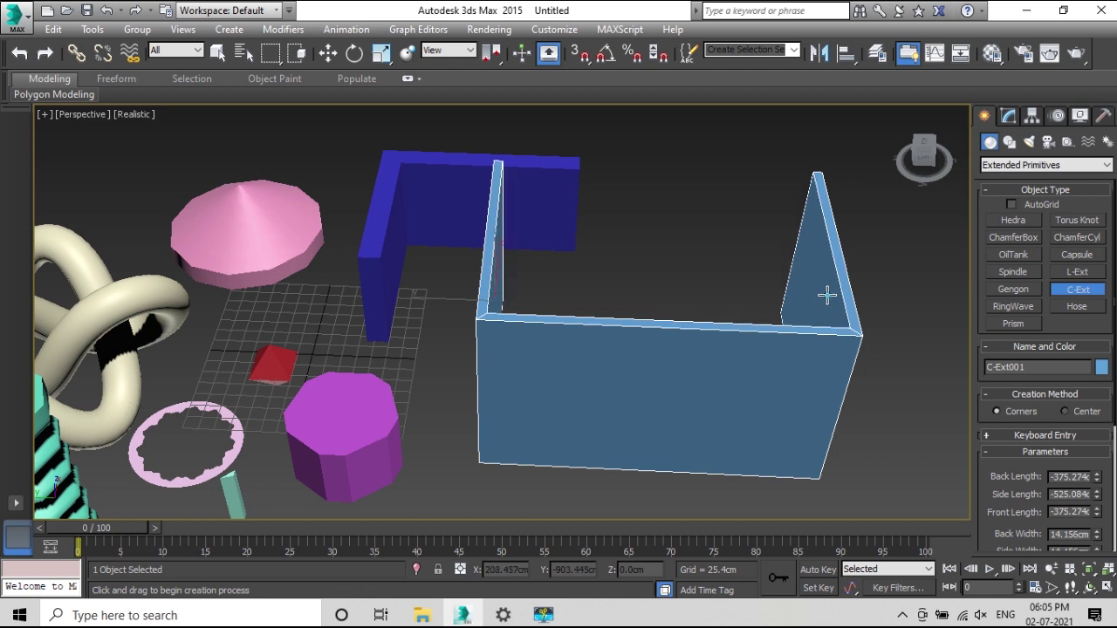
pyautogui.click(826, 295)
pyautogui.press('w')
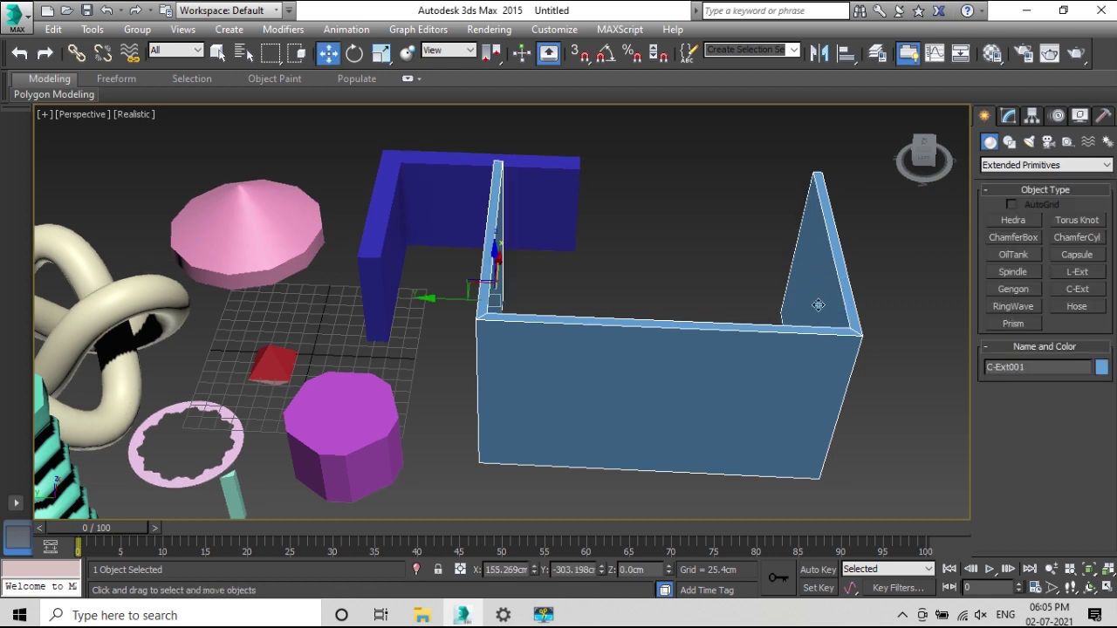
# Create a second L-Ext against the C-Ext's outer wall, about 605 cm side and 386 cm front length, with walls about 23 cm wide
pyautogui.scroll(-3, 813, 305)
pyautogui.keyDown('alt'); pyautogui.moveTo(809, 311); pyautogui.dragTo(610, 306, button='middle'); pyautogui.keyUp('alt')
pyautogui.click(1076, 272)
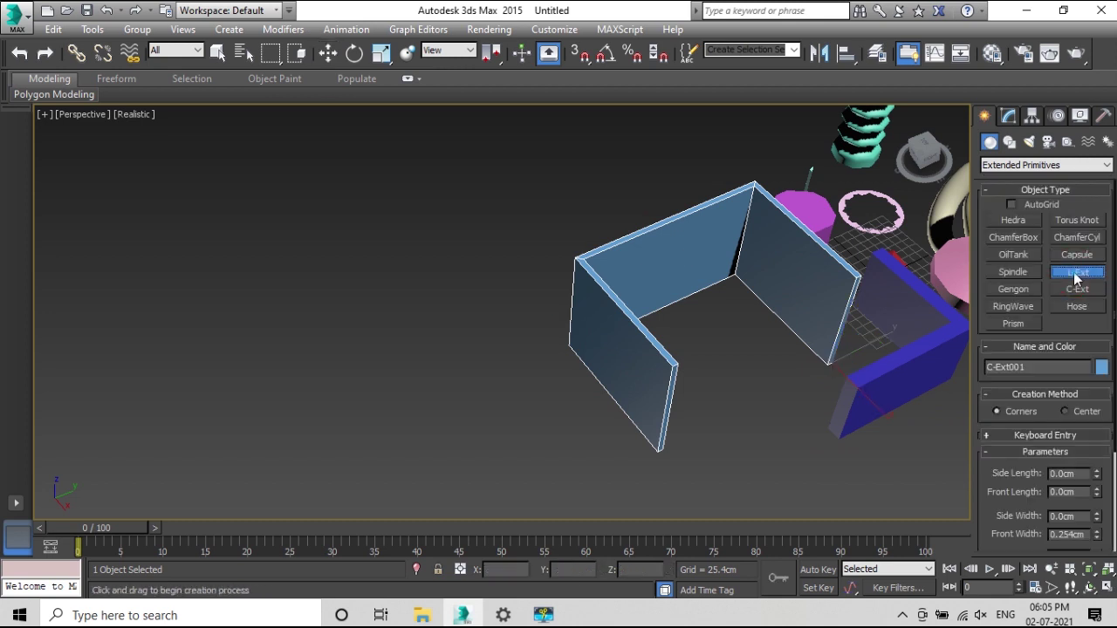
pyautogui.moveTo(662, 450); pyautogui.dragTo(354, 442)
pyautogui.click(354, 441)
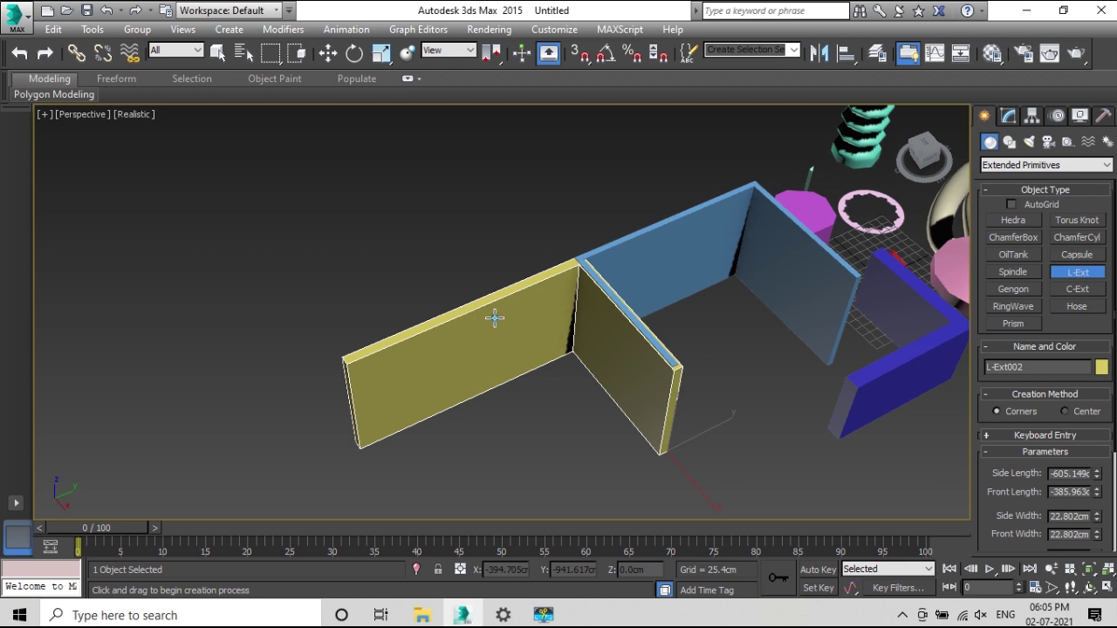
pyautogui.click(495, 319)
pyautogui.press('w')
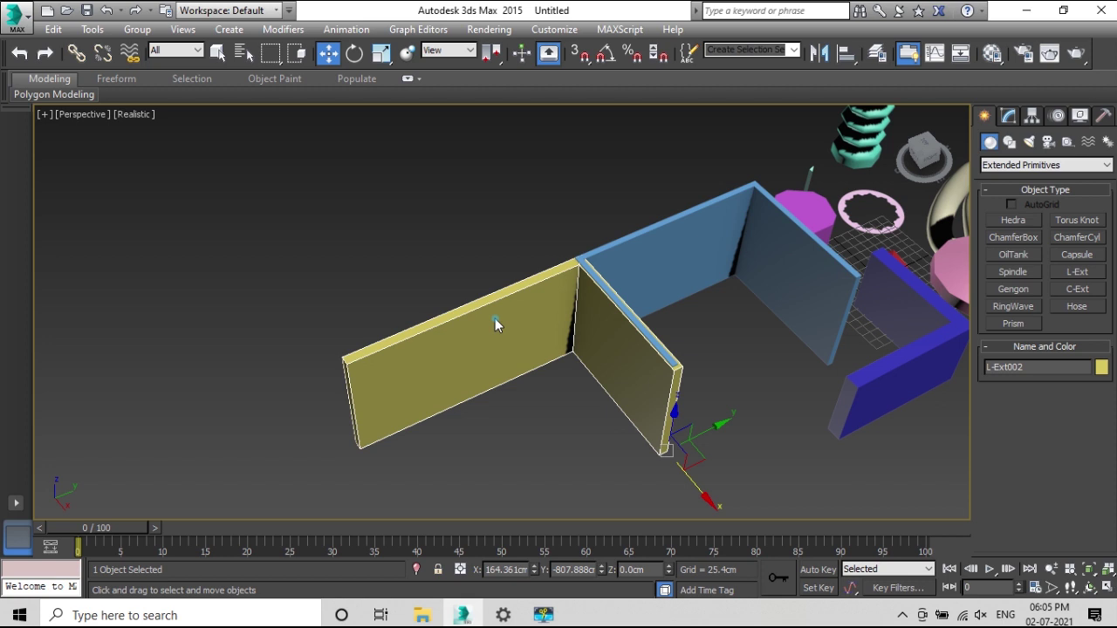
# Move the new L-Ext about 141 cm along the negative Y axis away from the C-Ext, and deselect it
pyautogui.moveTo(715, 424); pyautogui.dragTo(663, 446)
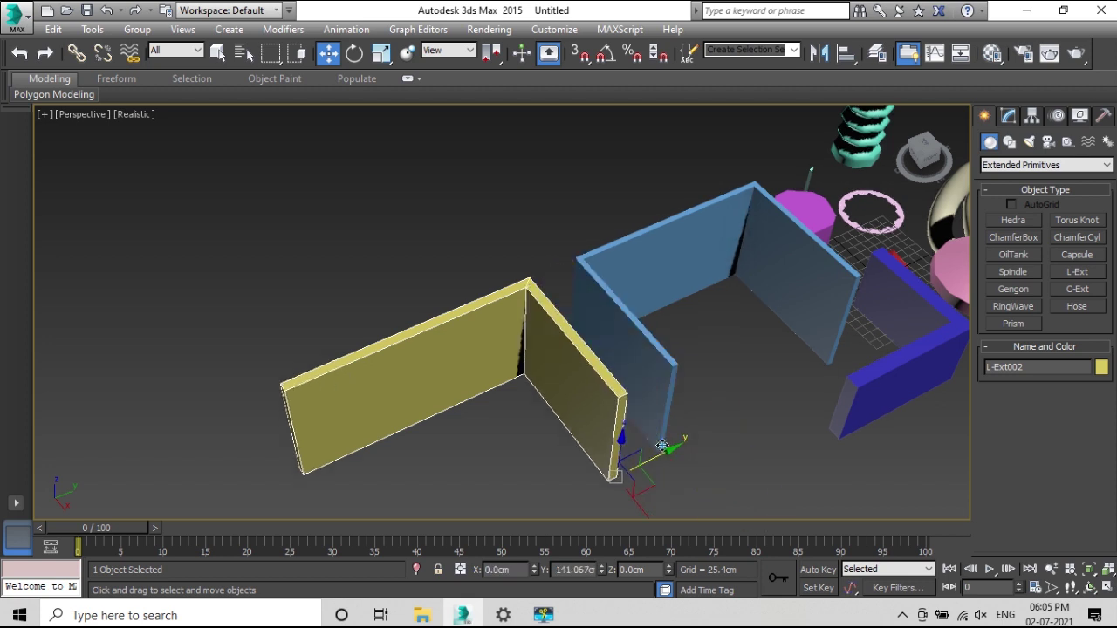
pyautogui.click(700, 373)
# Examine the whole set of extended primitives from the front, and select the C-Ext among them
pyautogui.scroll(-3, 701, 373)
pyautogui.keyDown('alt'); pyautogui.moveTo(608, 420); pyautogui.dragTo(502, 307, button='middle'); pyautogui.keyUp('alt')
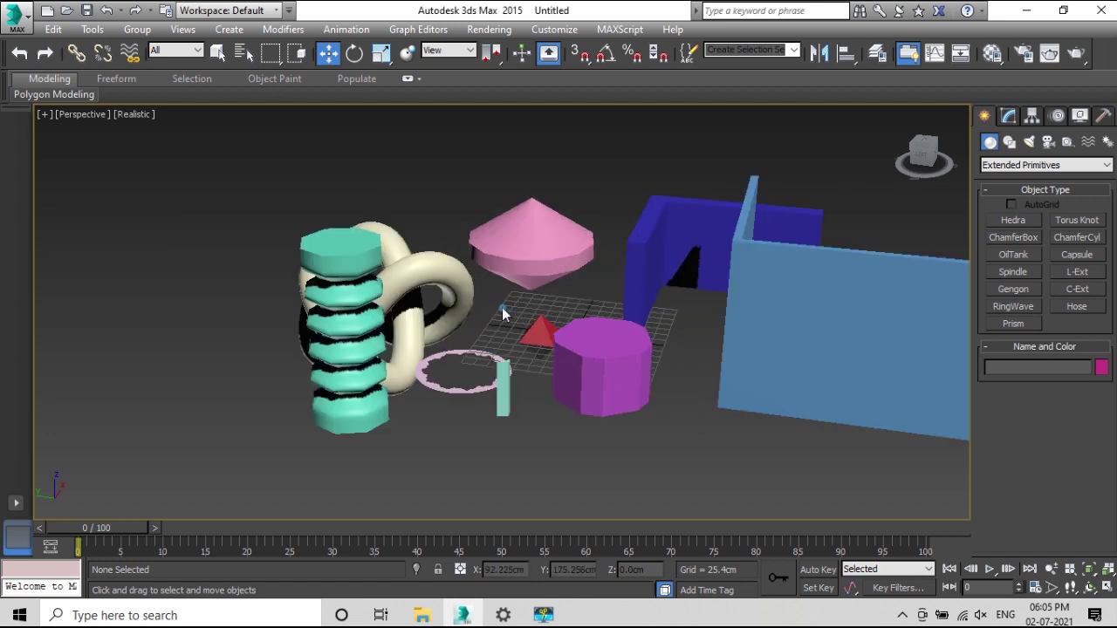
pyautogui.scroll(5, 502, 307)
pyautogui.scroll(-4, 459, 272)
pyautogui.moveTo(717, 351); pyautogui.dragTo(663, 340, button='middle')
pyautogui.click(666, 317)
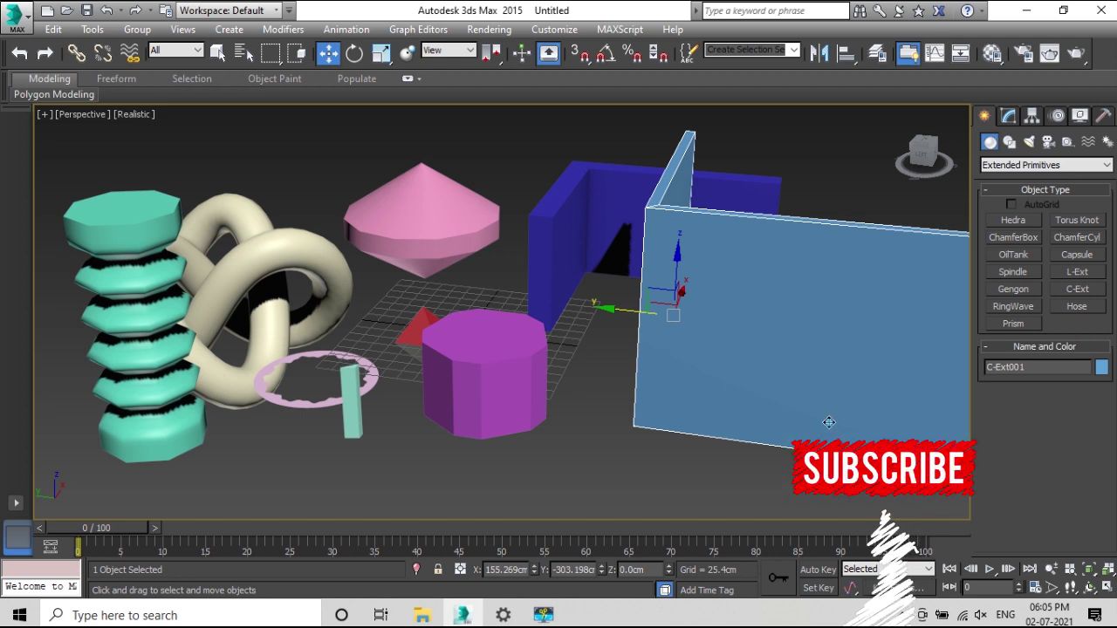
pyautogui.click(698, 471)
pyautogui.scroll(-5, 698, 471)
pyautogui.click(641, 389)
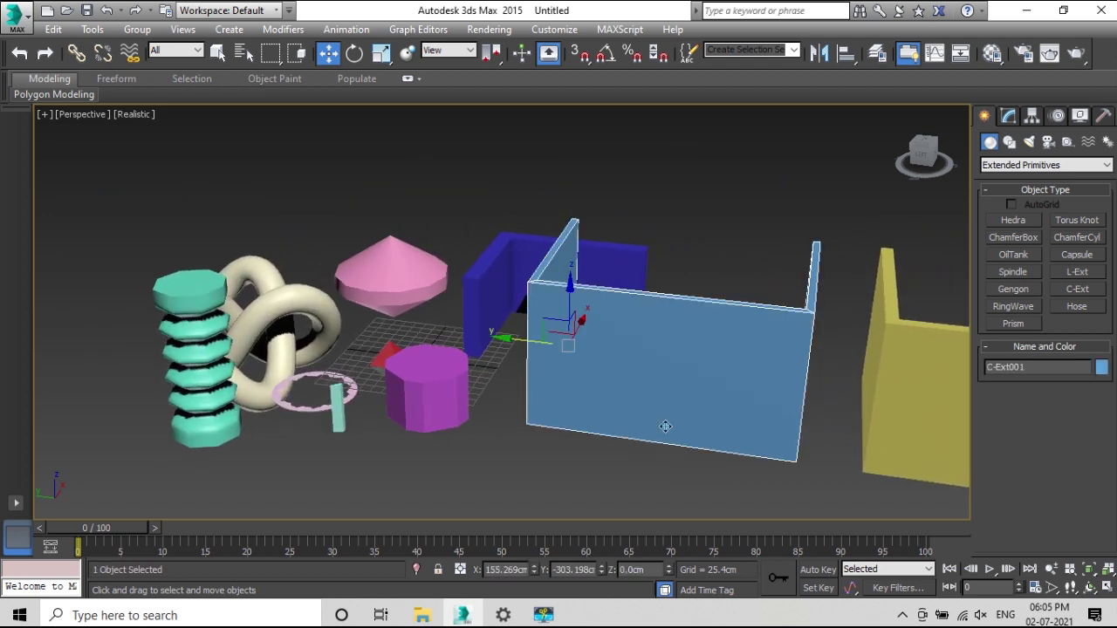
pyautogui.moveTo(665, 426); pyautogui.dragTo(558, 408, button='middle')
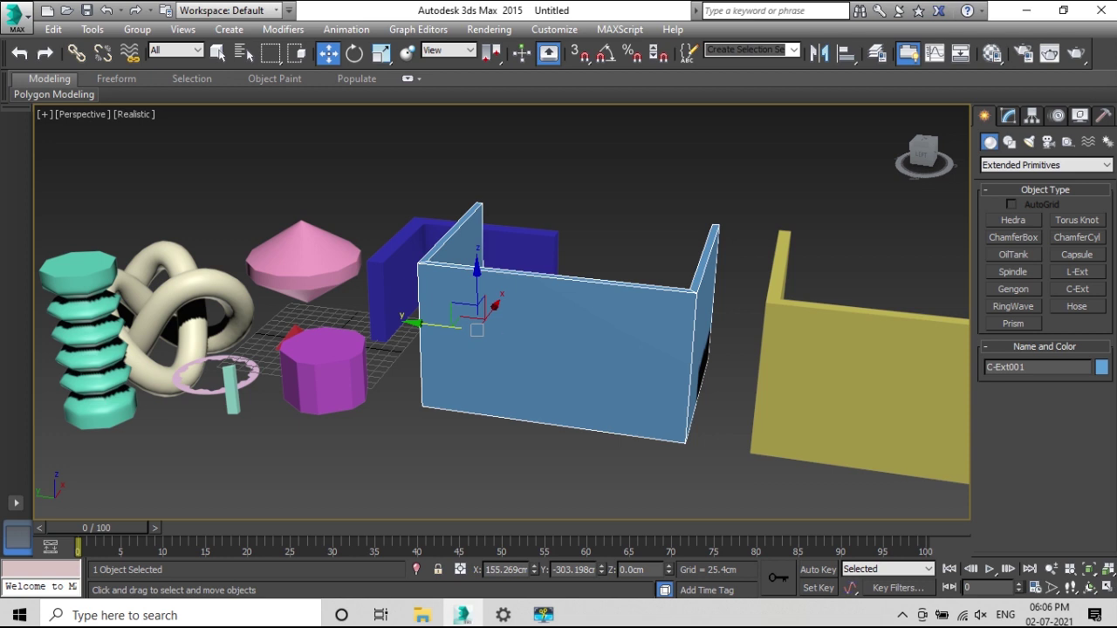
# Select all the extended primitives in the scene and delete them
pyautogui.scroll(-4, 211, 224)
pyautogui.moveTo(206, 209); pyautogui.dragTo(988, 523)
pyautogui.press('Delete')
# Open the list of geometry categories
pyautogui.click(996, 166)
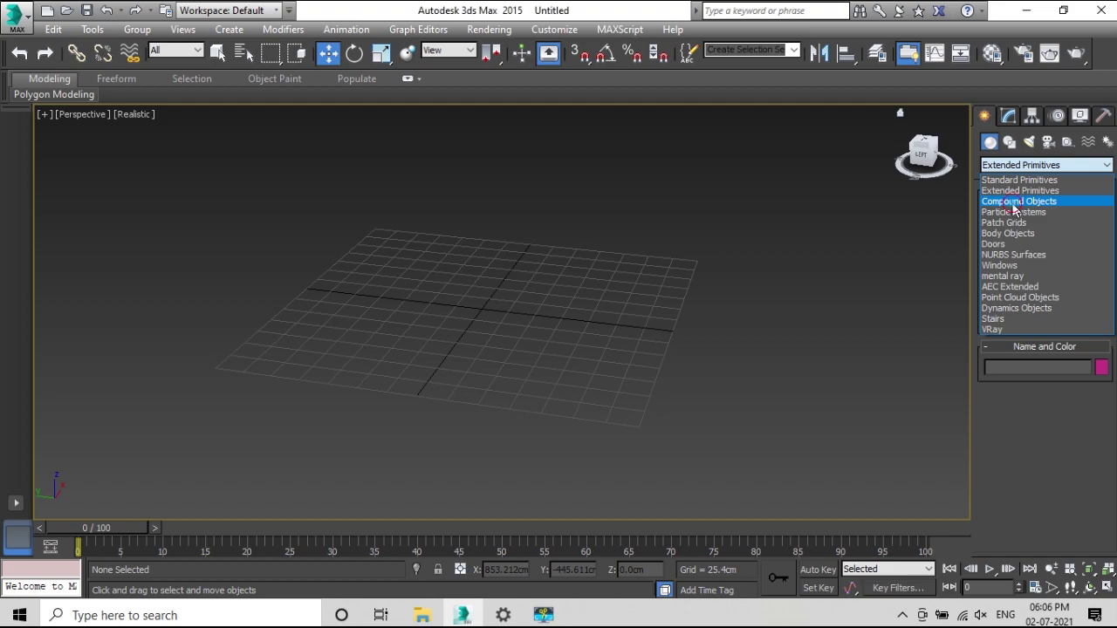